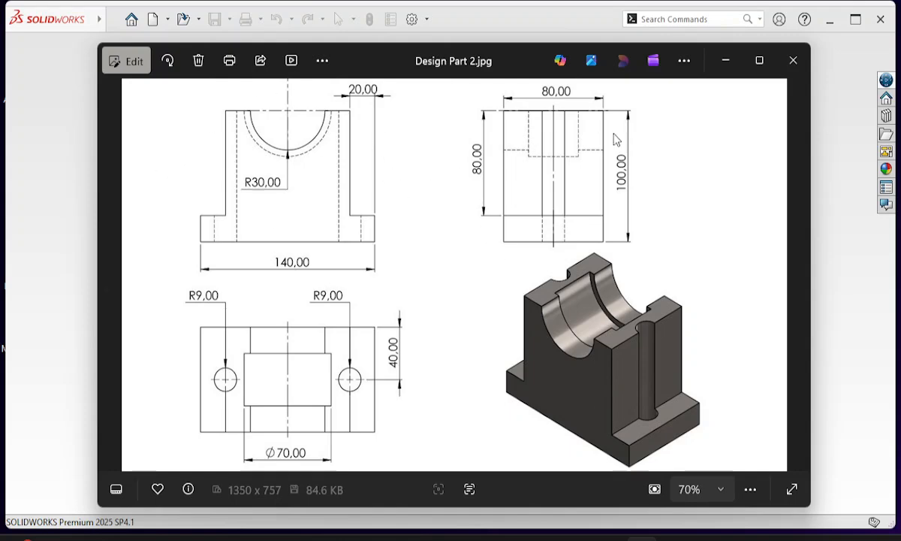
- Switch to SOLIDWORKS and create a new part document with MMGS (millimeter, gram, second) units
{"action": "left_click", "coordinate": [727, 61]}
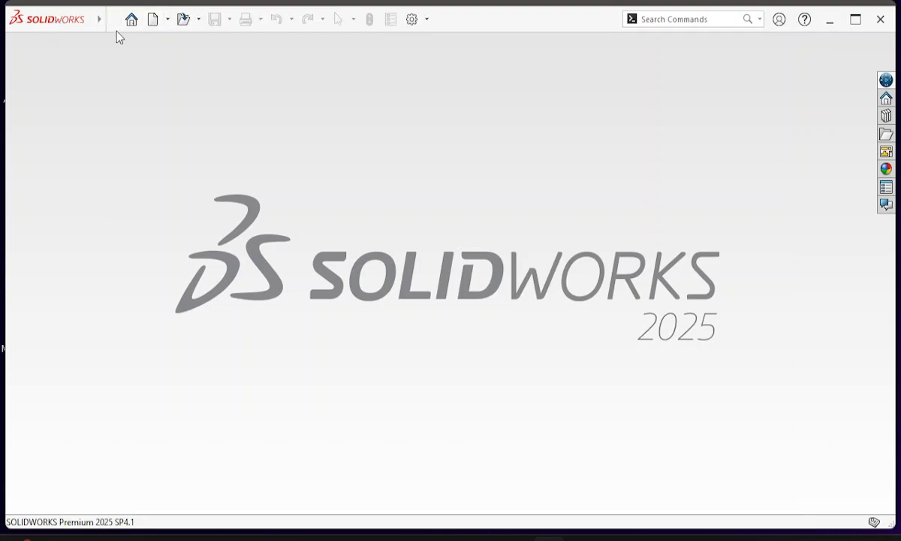
{"action": "left_click", "coordinate": [170, 21]}
{"action": "left_click", "coordinate": [42, 54]}
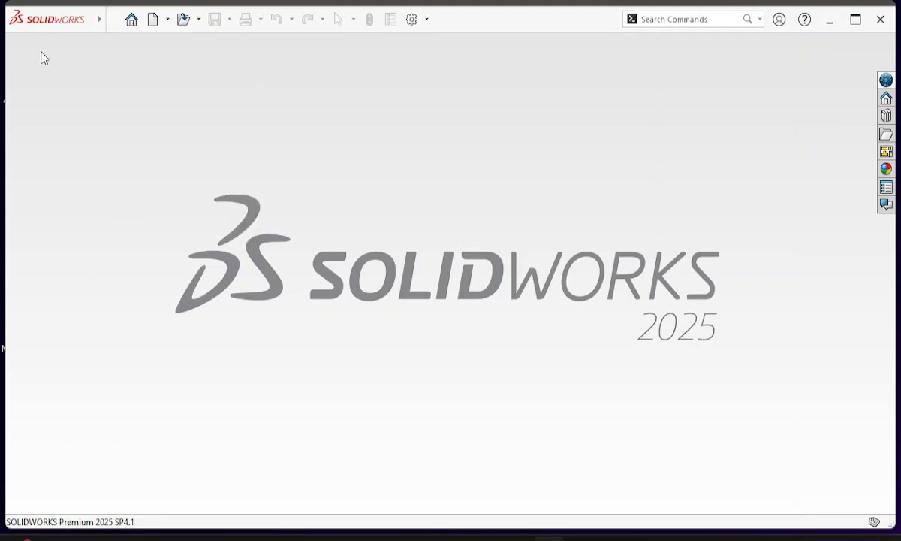
{"action": "left_click", "coordinate": [168, 21]}
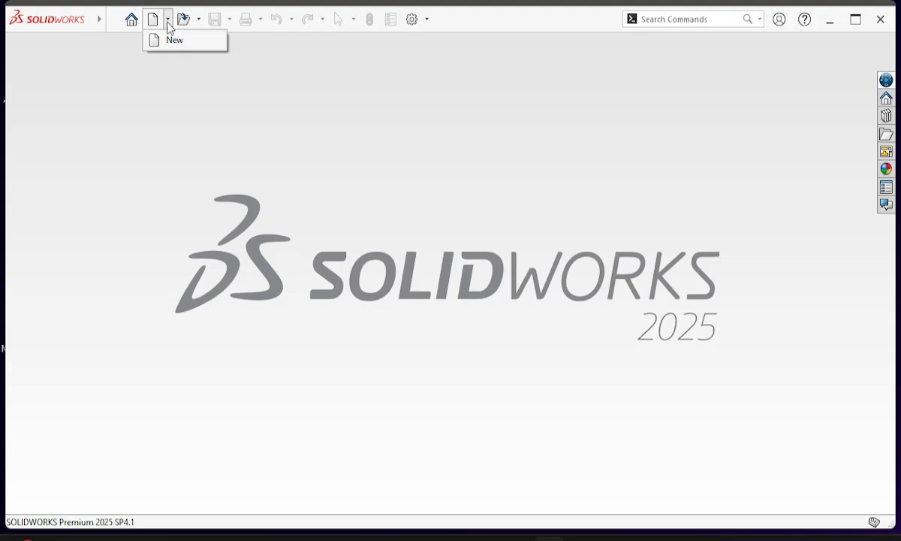
{"action": "left_click", "coordinate": [174, 41]}
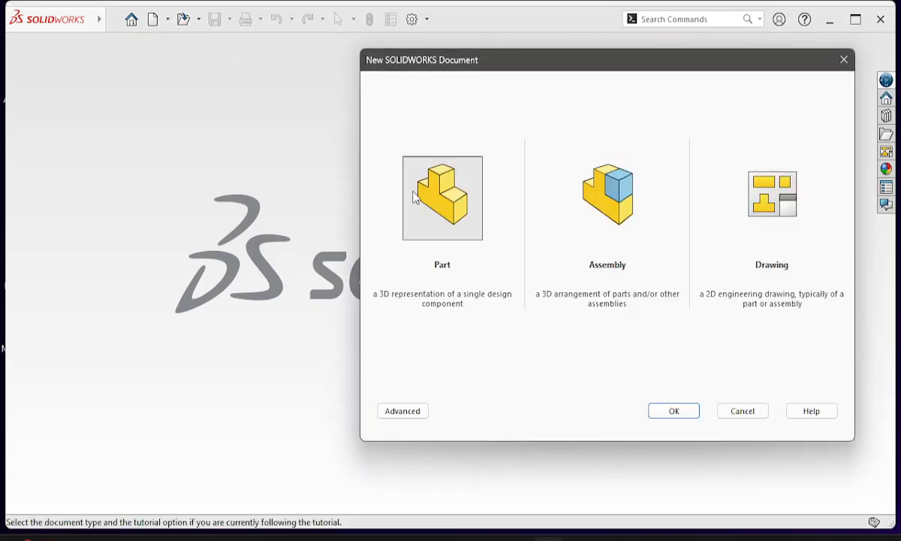
{"action": "left_click", "coordinate": [439, 204]}
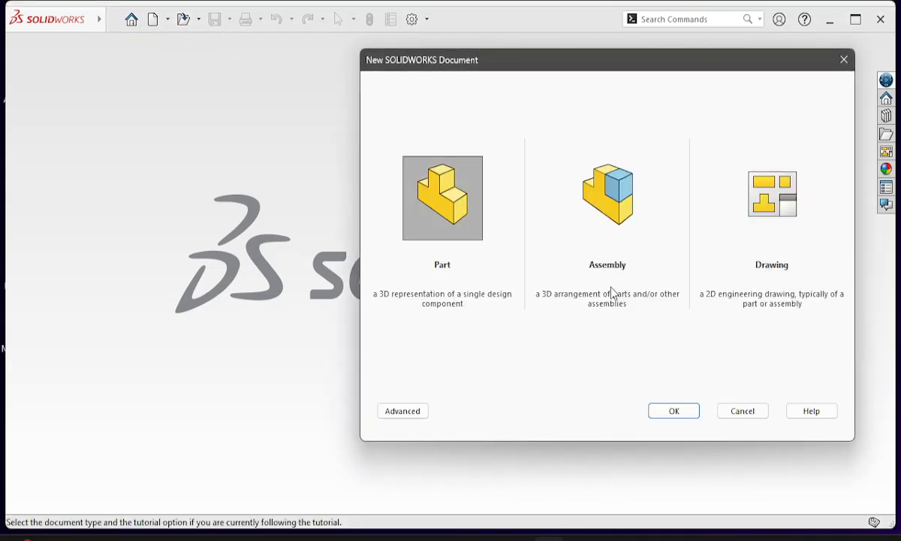
{"action": "left_click", "coordinate": [676, 411]}
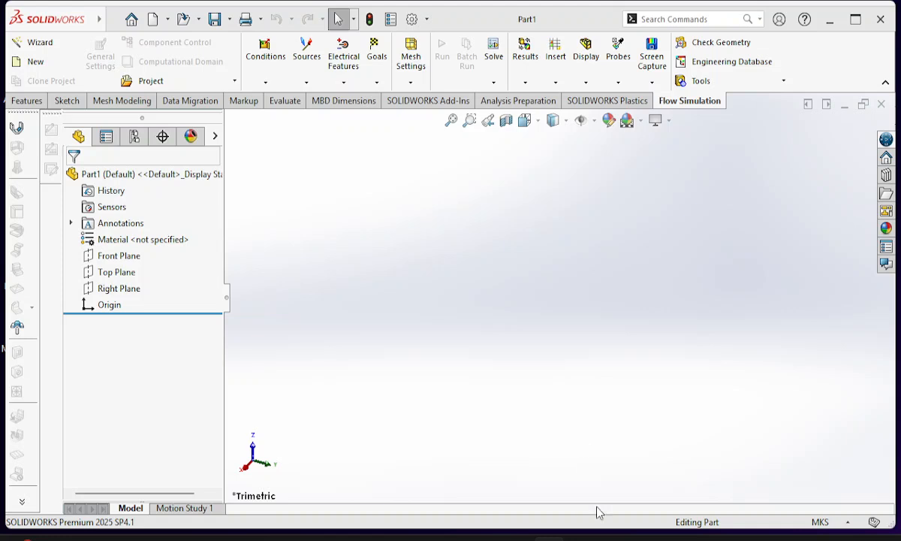
{"action": "left_click", "coordinate": [847, 516]}
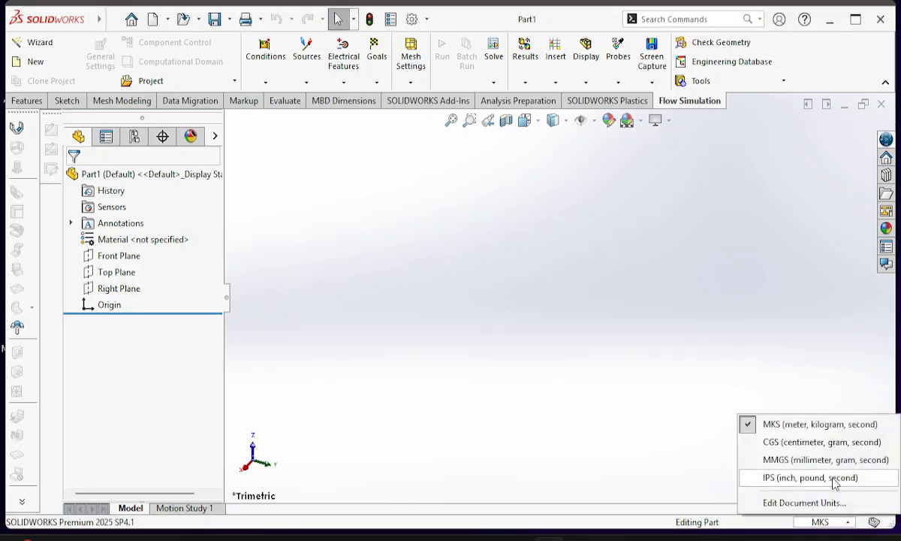
{"action": "left_click", "coordinate": [775, 460]}
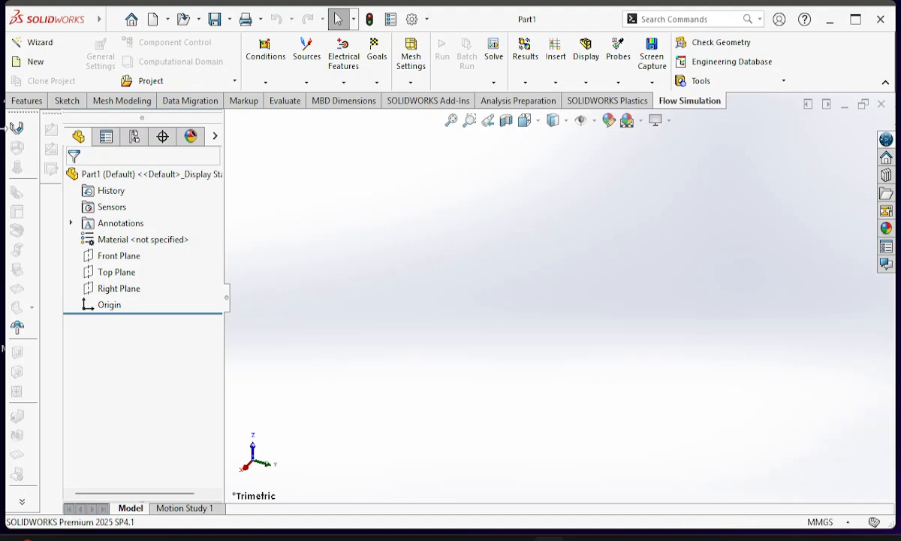
- On the Front Plane, sketch a base line about 144 mm long and the right stepped side with a 25 mm ledge, 83 mm upright and 22 mm top edge
{"action": "left_click", "coordinate": [64, 101]}
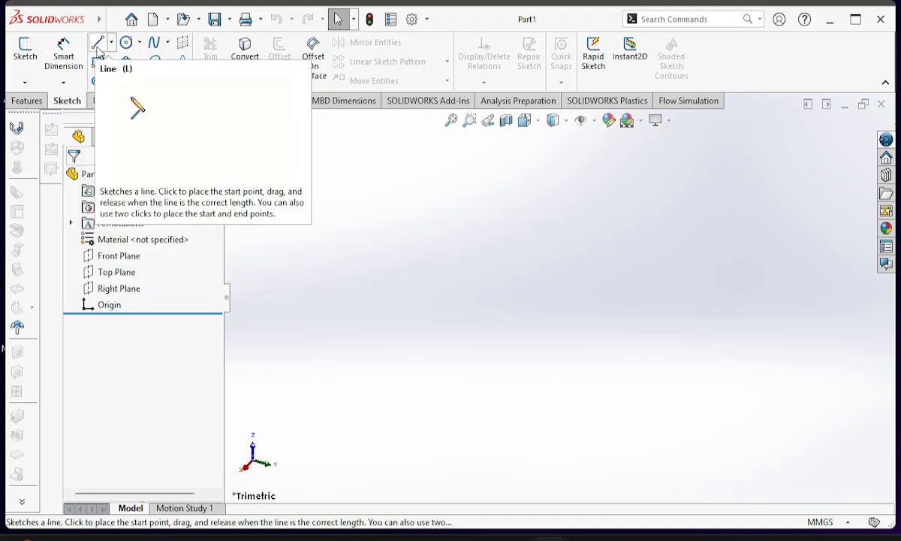
{"action": "left_click", "coordinate": [98, 47]}
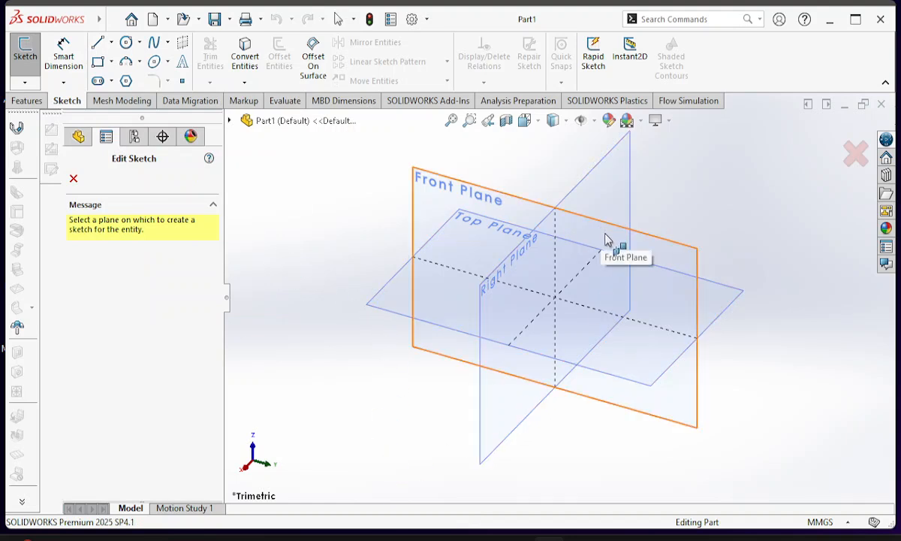
{"action": "left_click", "coordinate": [607, 239]}
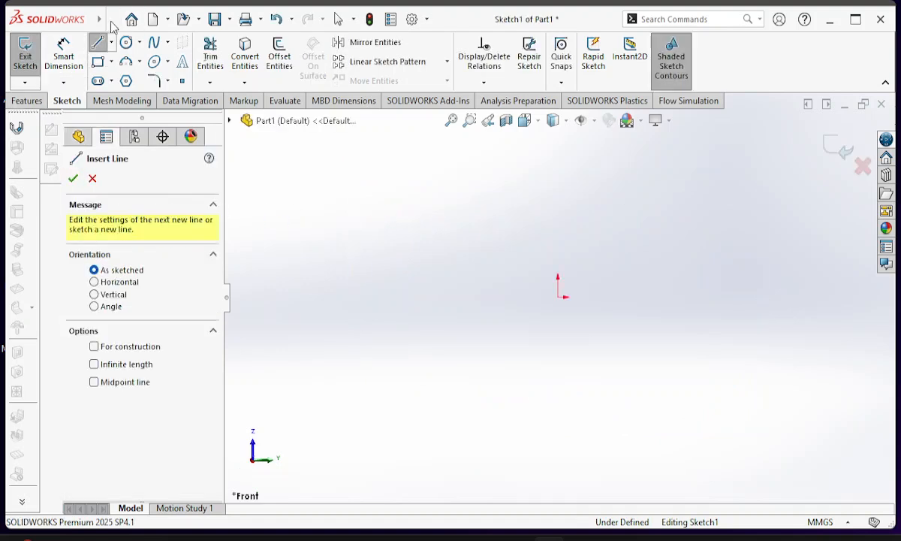
{"action": "left_click", "coordinate": [335, 407]}
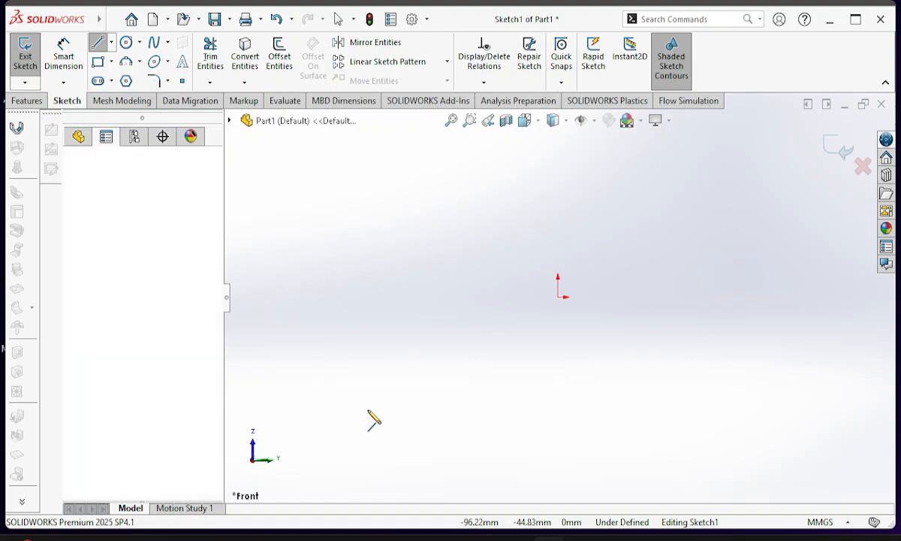
{"action": "left_click", "coordinate": [667, 406]}
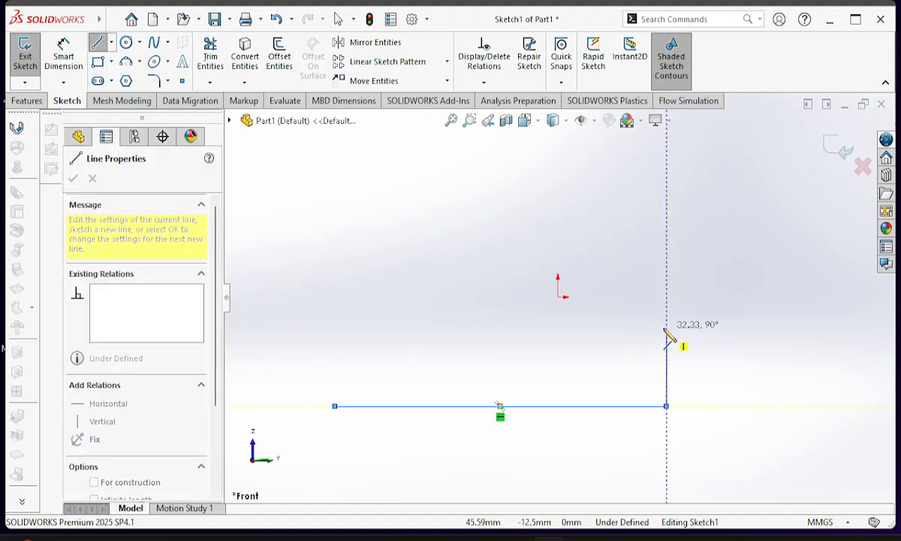
{"action": "left_click", "coordinate": [666, 353]}
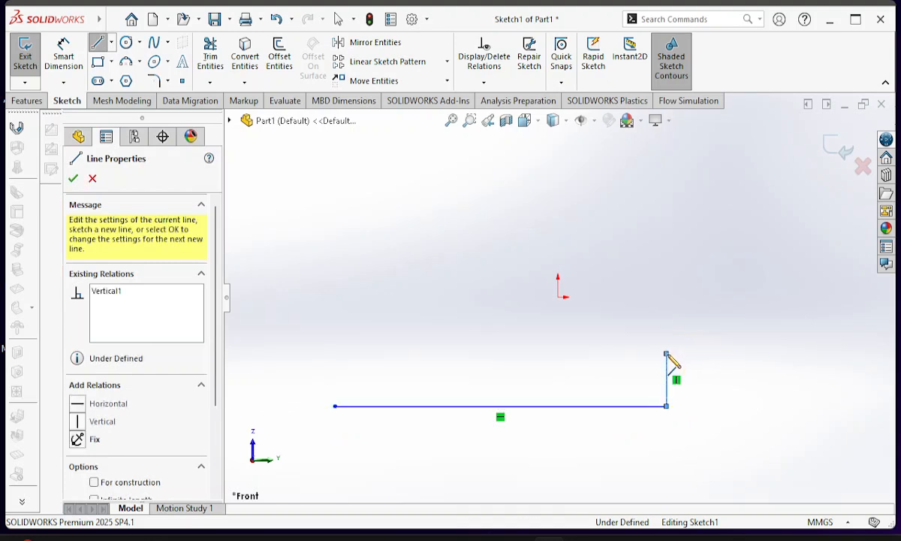
{"action": "left_click", "coordinate": [609, 353]}
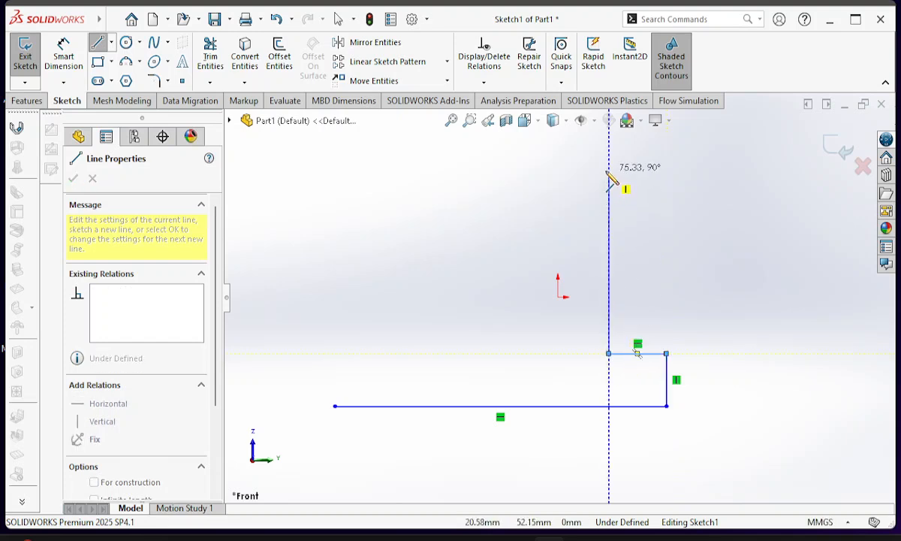
{"action": "left_click", "coordinate": [608, 151]}
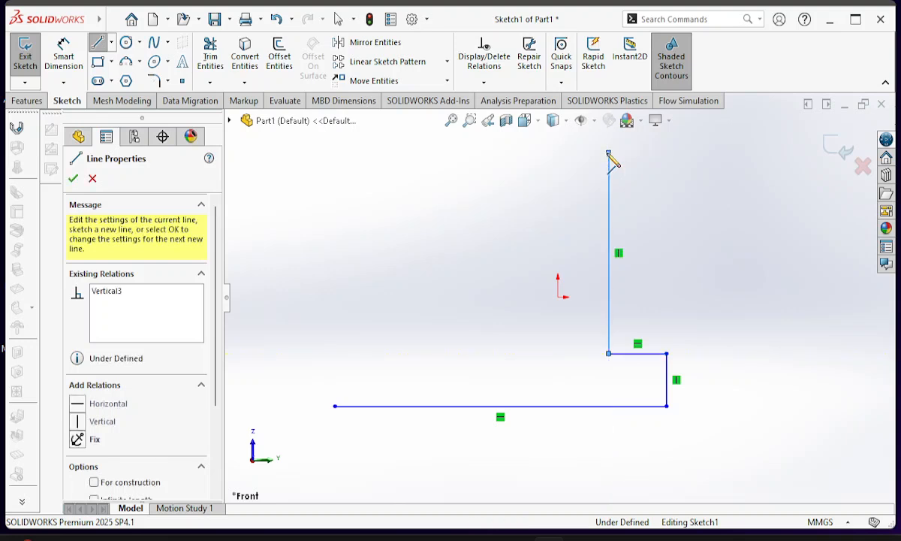
{"action": "left_click", "coordinate": [559, 153]}
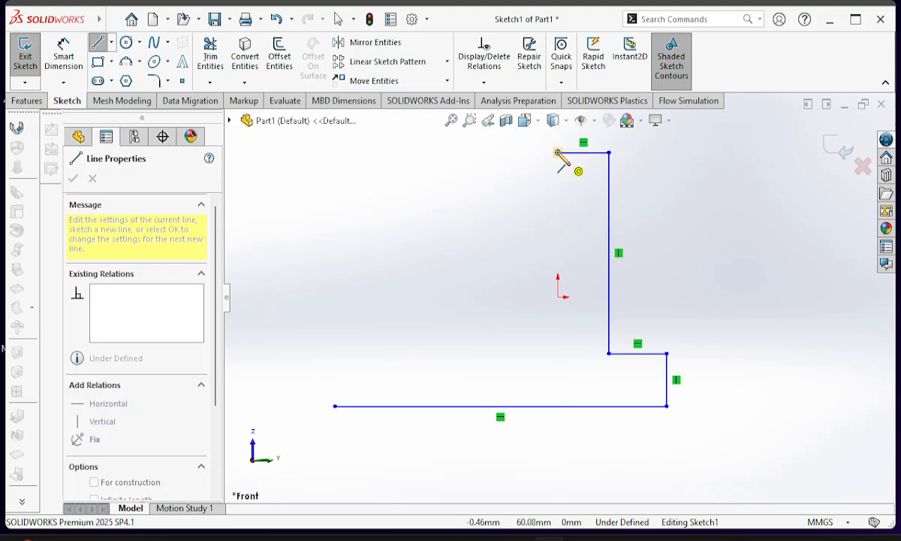
- Add a downward semicircular arc of about 31 mm radius and close the profile with the matching stepped left side, with a ledge about 14 mm wide
{"action": "key", "text": "a"}
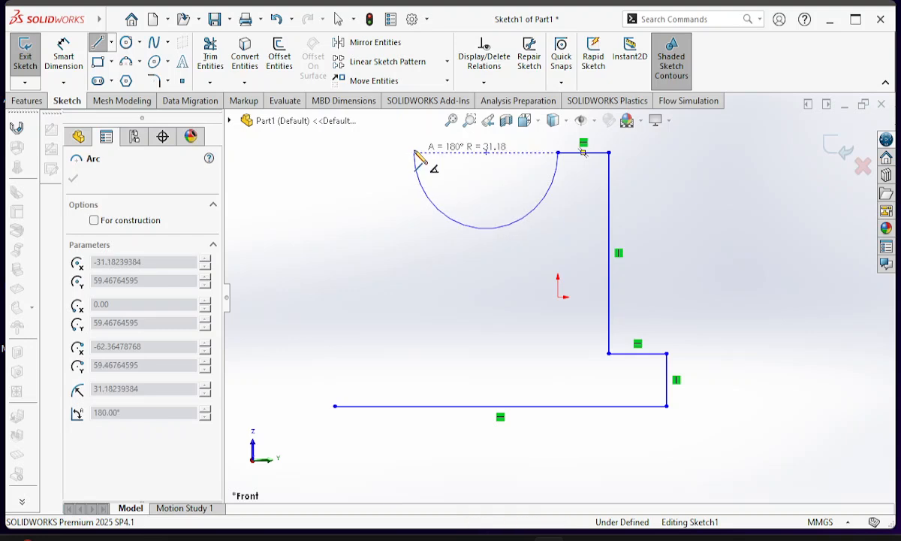
{"action": "left_click", "coordinate": [415, 153]}
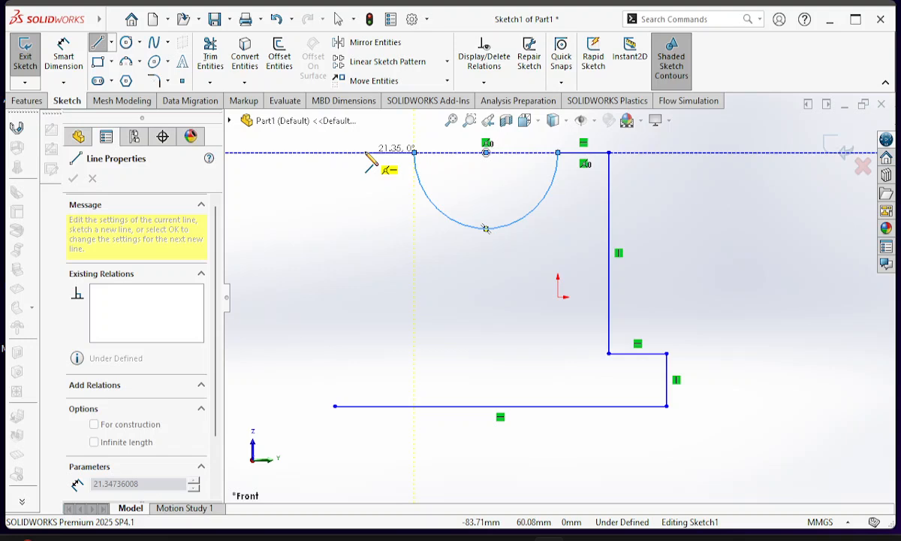
{"action": "left_click", "coordinate": [366, 153]}
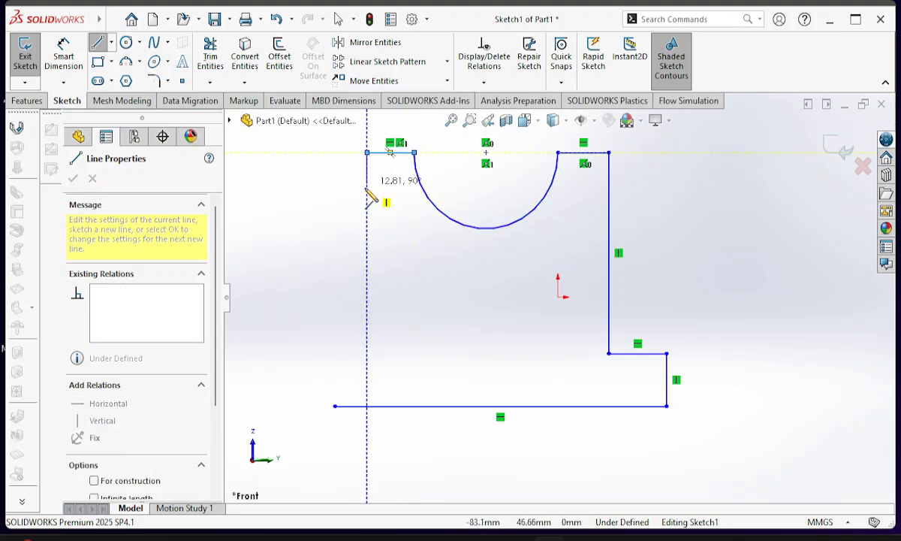
{"action": "left_click", "coordinate": [367, 353]}
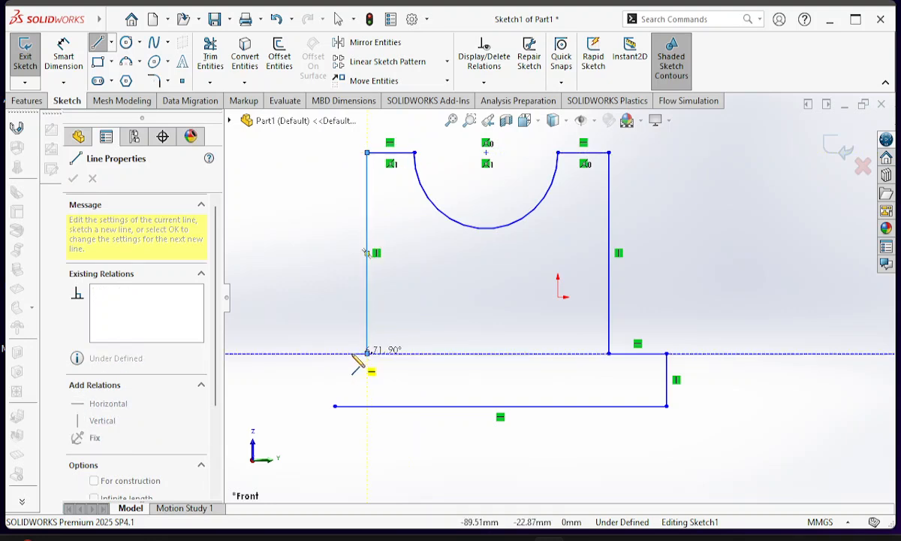
{"action": "left_click", "coordinate": [335, 354]}
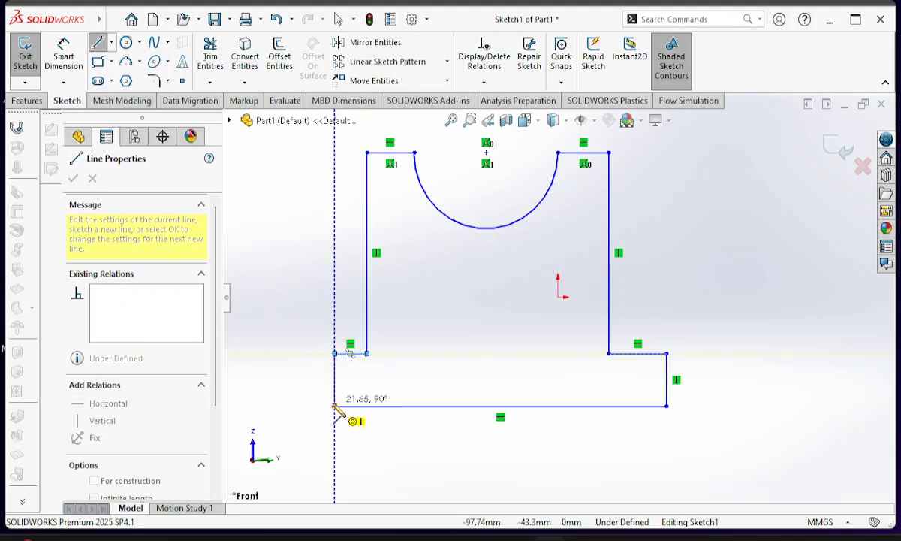
{"action": "left_click", "coordinate": [335, 407]}
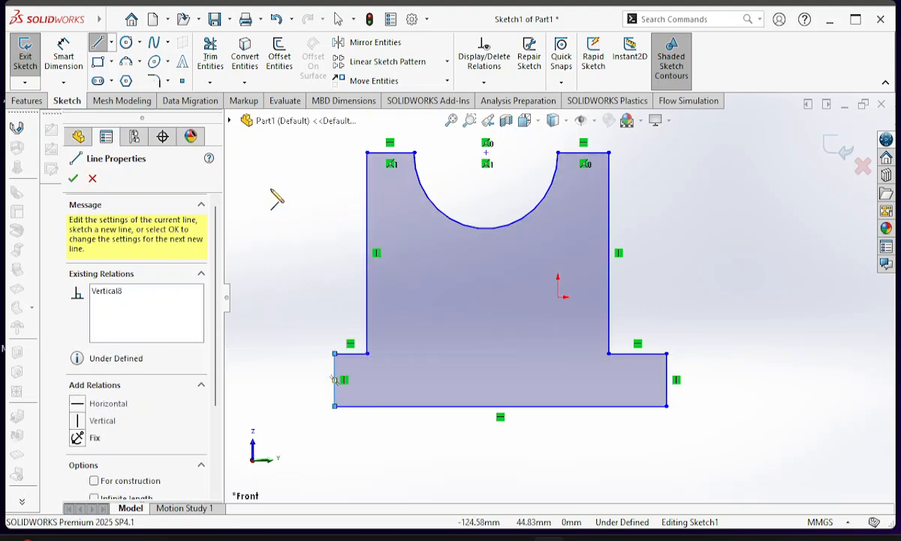
{"action": "left_click", "coordinate": [73, 179]}
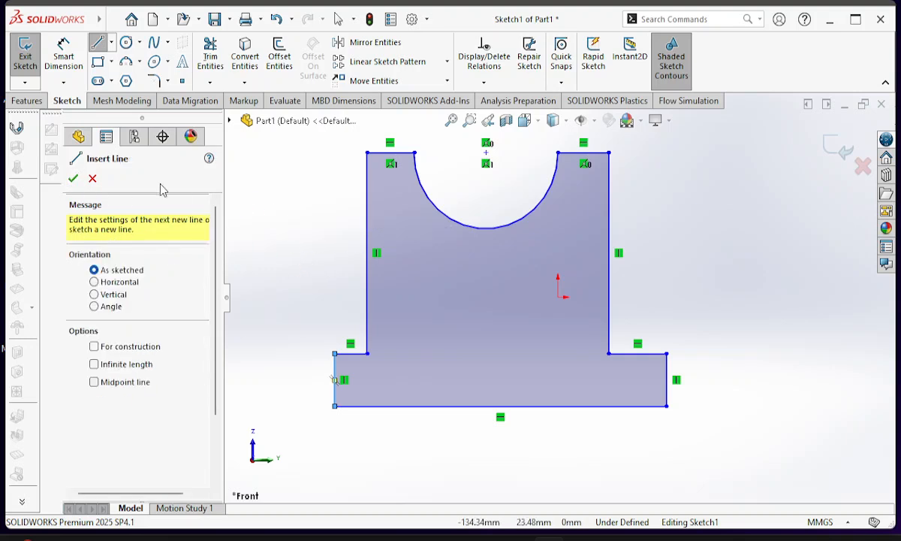
{"action": "left_click", "coordinate": [72, 179]}
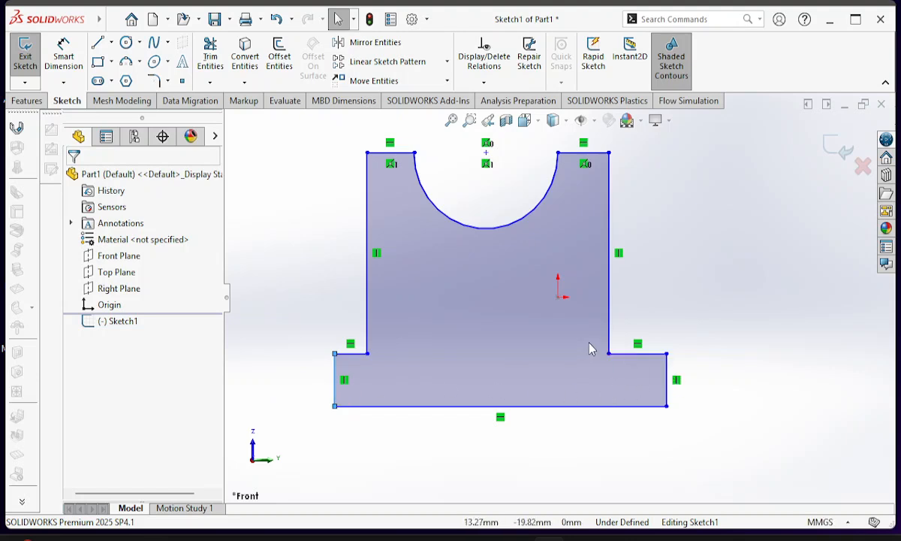
- Make the base's two short vertical end edges equal in length, and make its two horizontal ledges equal
{"action": "left_click", "coordinate": [667, 394], "text": "ctrl"}
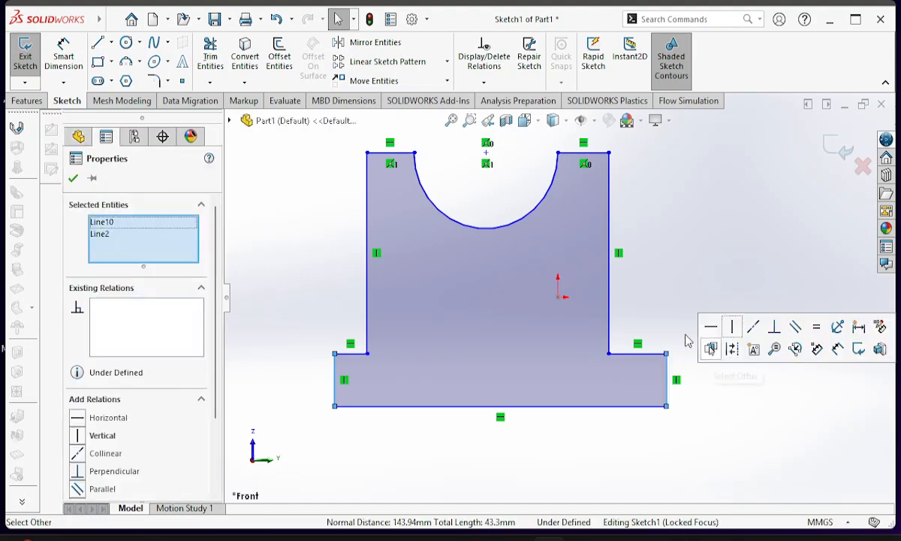
{"action": "left_click", "coordinate": [815, 329]}
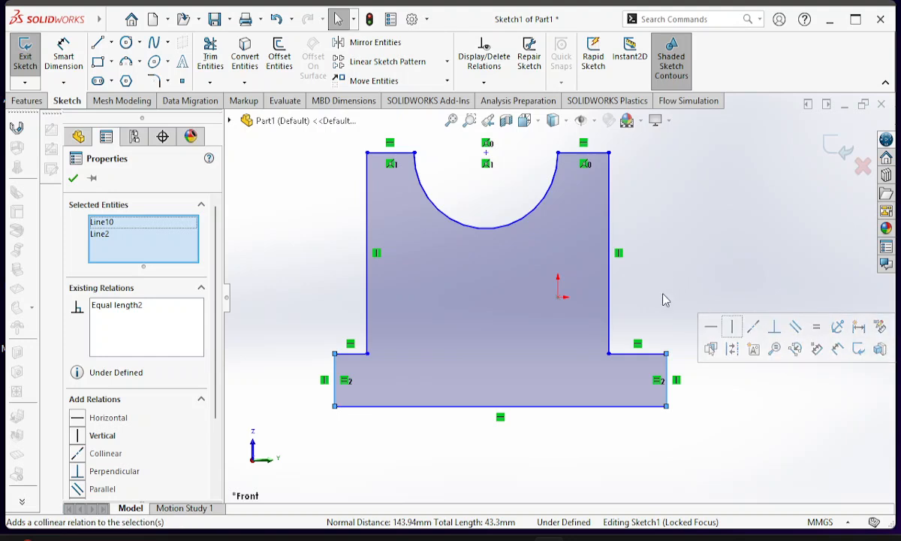
{"action": "left_click", "coordinate": [648, 354]}
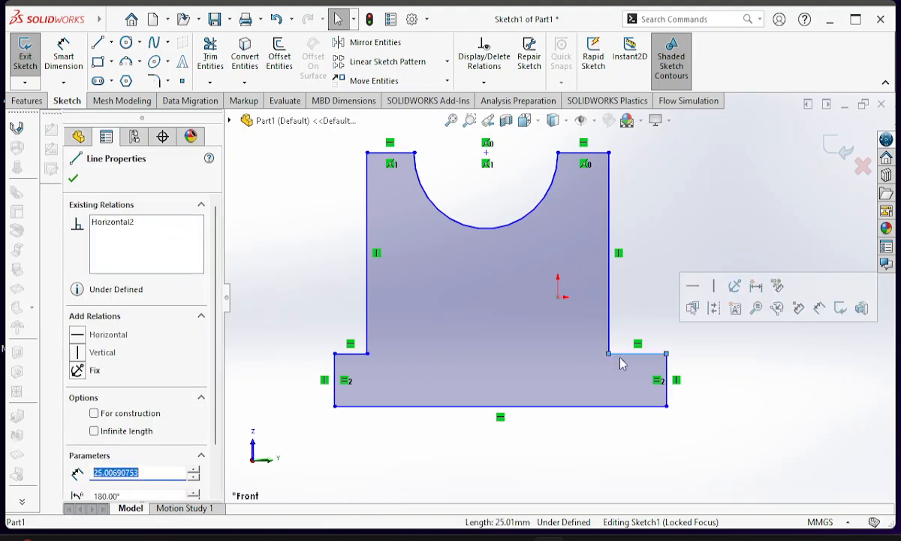
{"action": "left_click", "coordinate": [356, 355], "text": "ctrl"}
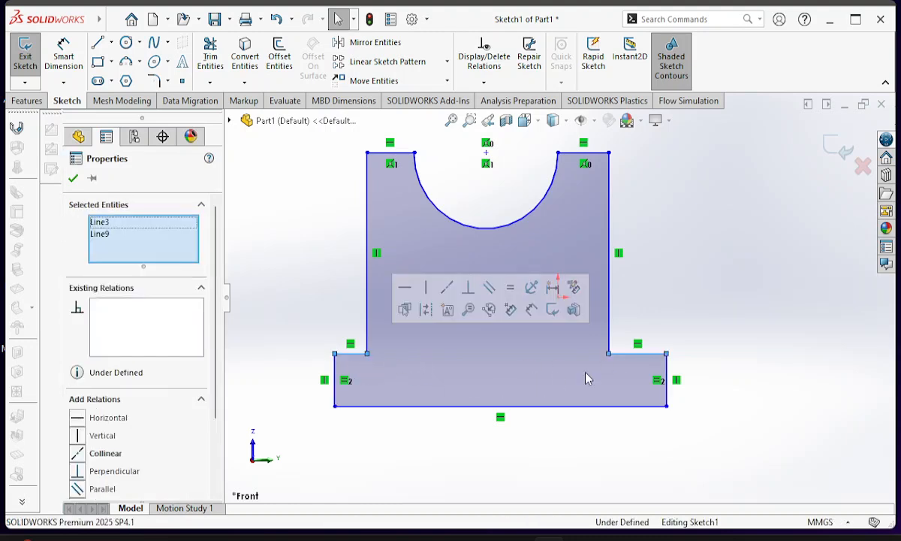
{"action": "left_click", "coordinate": [511, 288]}
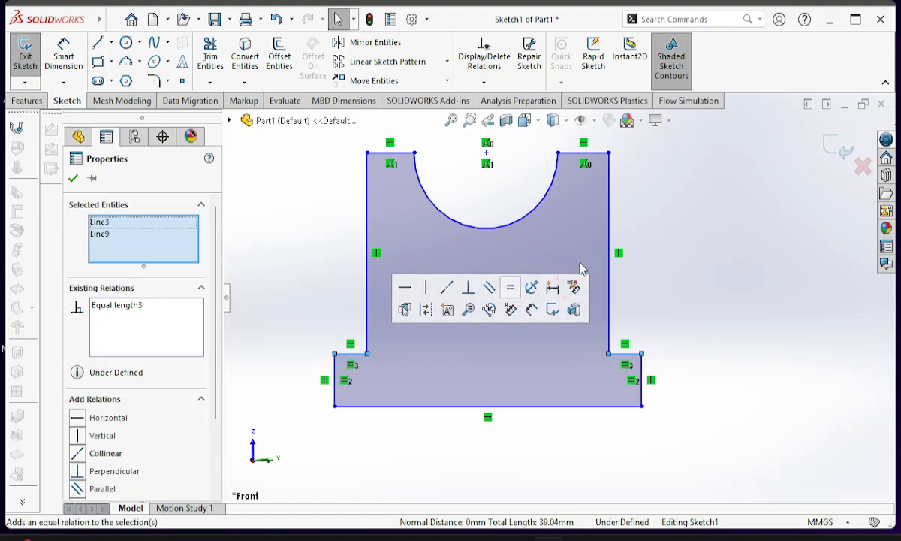
- Make the profile's two tall vertical sides equal in length, and make its two horizontal top edges equal
{"action": "left_click", "coordinate": [610, 288]}
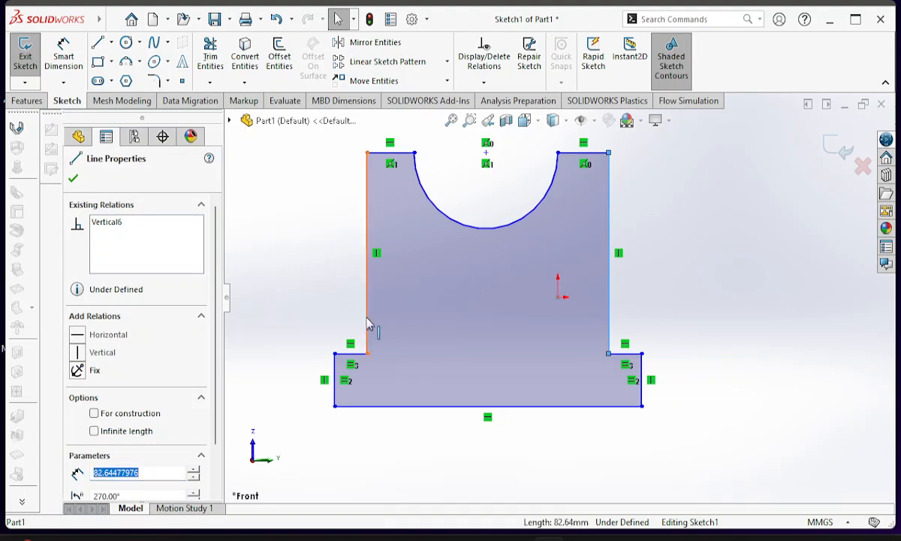
{"action": "left_click", "coordinate": [368, 323], "text": "ctrl"}
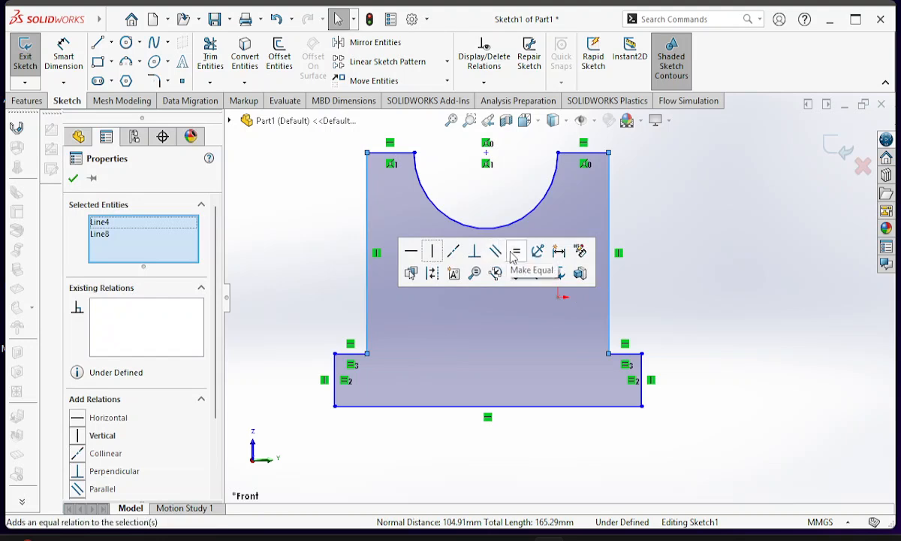
{"action": "left_click", "coordinate": [576, 153]}
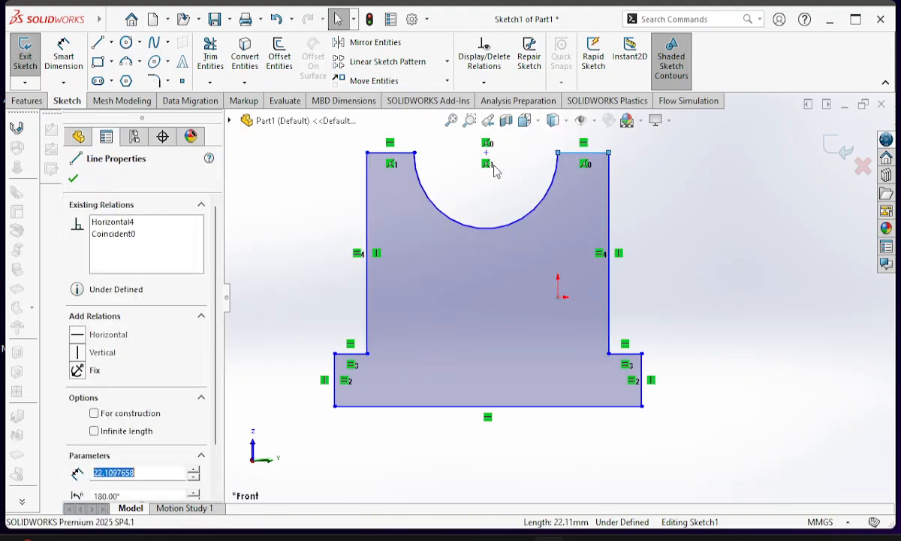
{"action": "left_click", "coordinate": [381, 158], "text": "ctrl"}
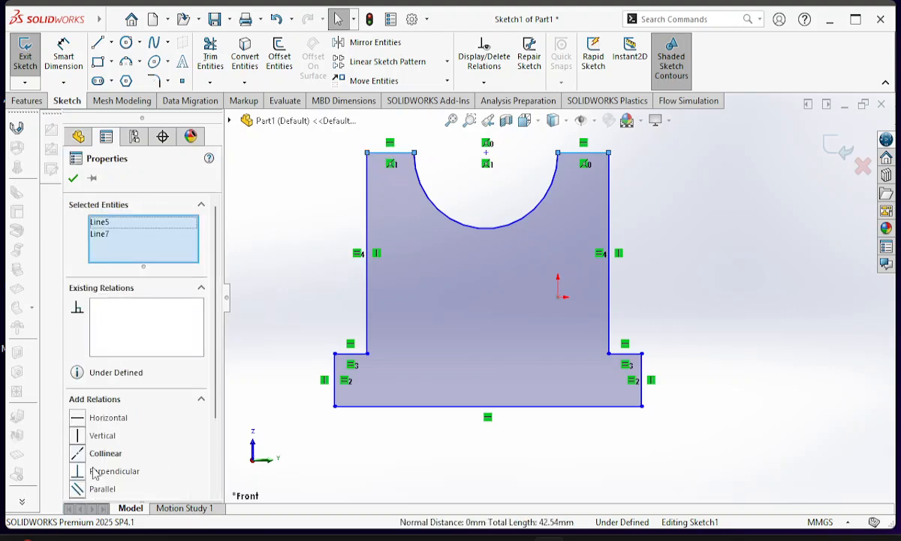
{"action": "scroll", "coordinate": [103, 451], "scroll_direction": "down", "scroll_amount": 3}
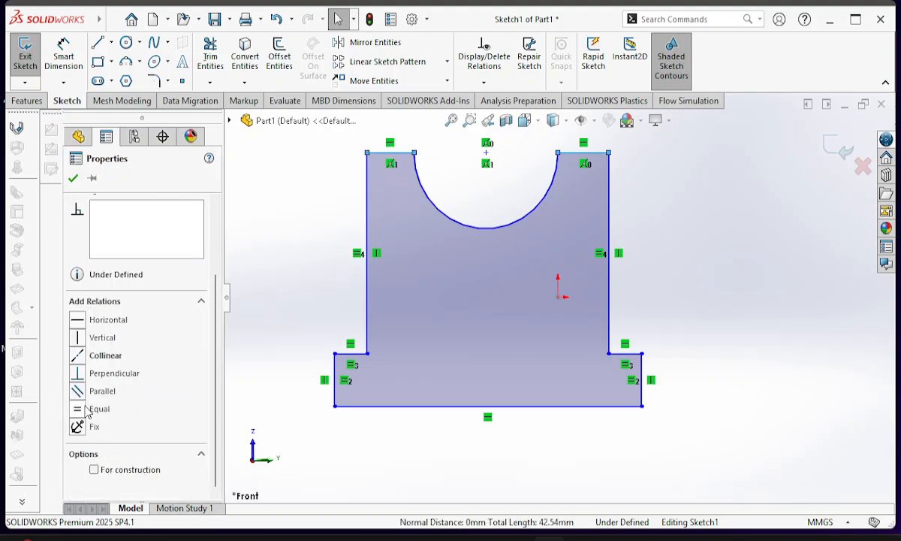
{"action": "left_click", "coordinate": [88, 409]}
{"action": "key", "text": "Escape"}
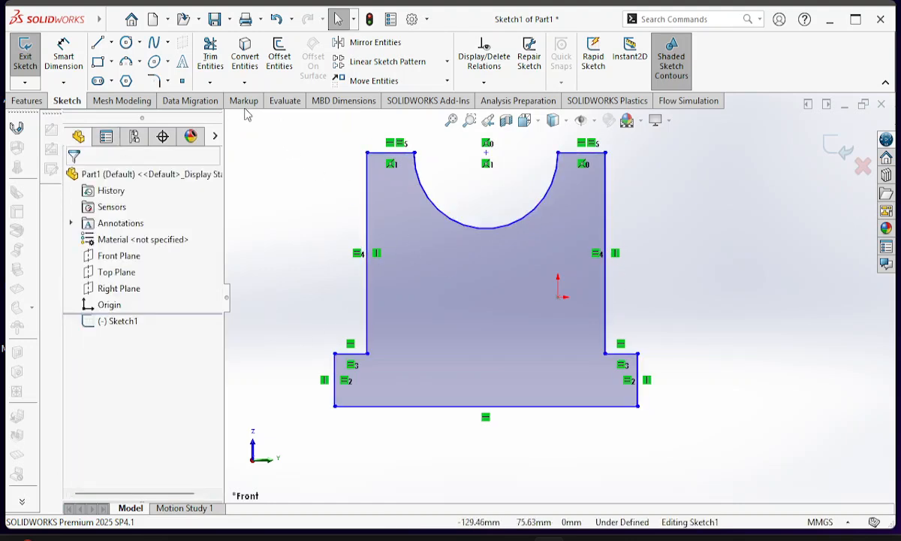
- Dimension the profile's bottom base line to a length of 140 mm
{"action": "left_click", "coordinate": [66, 57]}
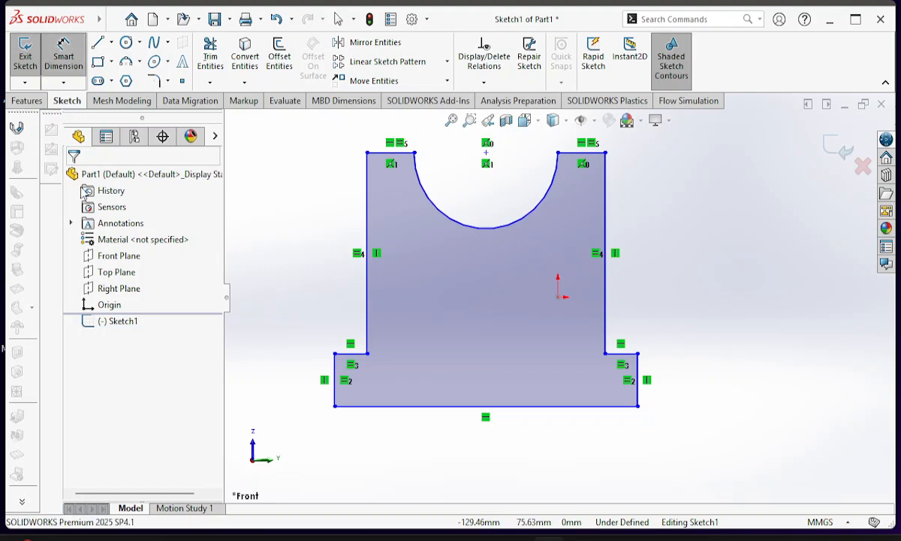
{"action": "left_click", "coordinate": [430, 413]}
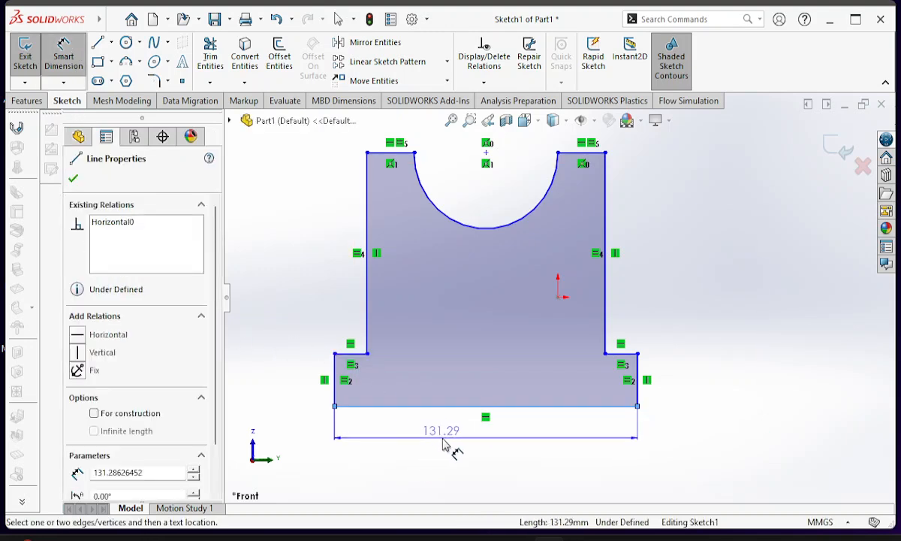
{"action": "left_click", "coordinate": [469, 444]}
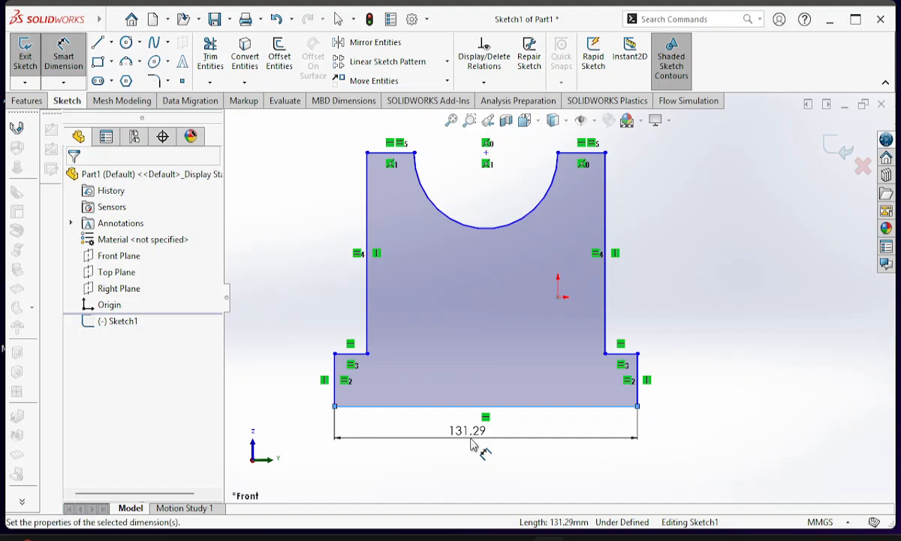
{"action": "type", "text": "140"}
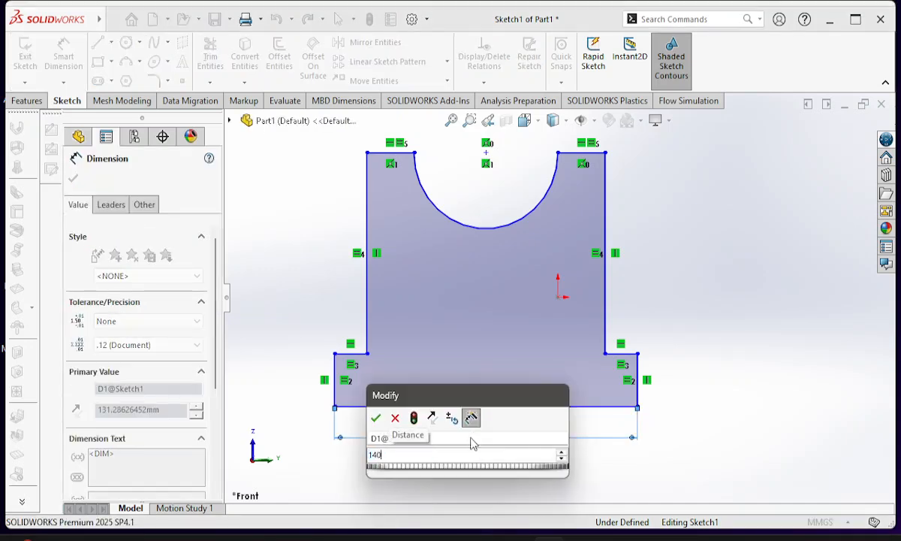
{"action": "key", "text": "Return"}
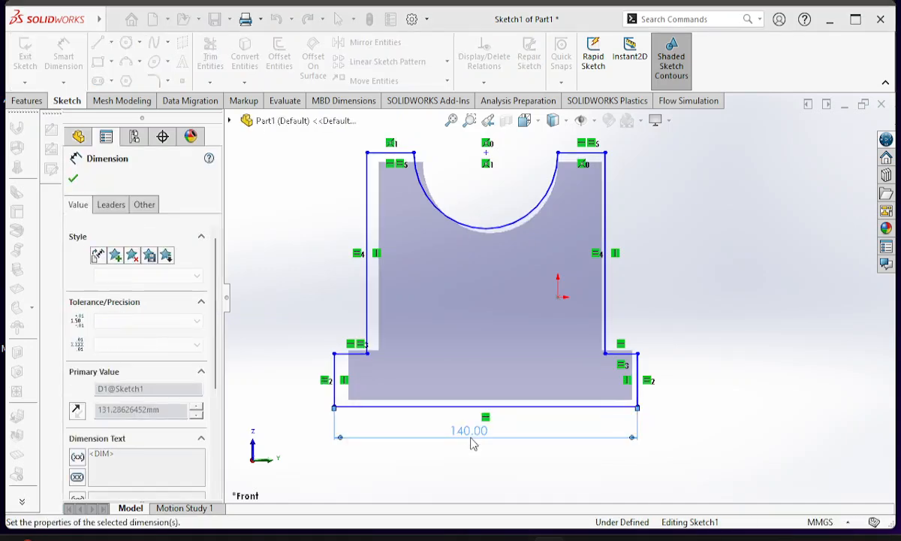
- Dimension the base's right end edge to a height of 20 mm and the right horizontal ledge to a width of 20 mm
{"action": "left_click", "coordinate": [639, 394]}
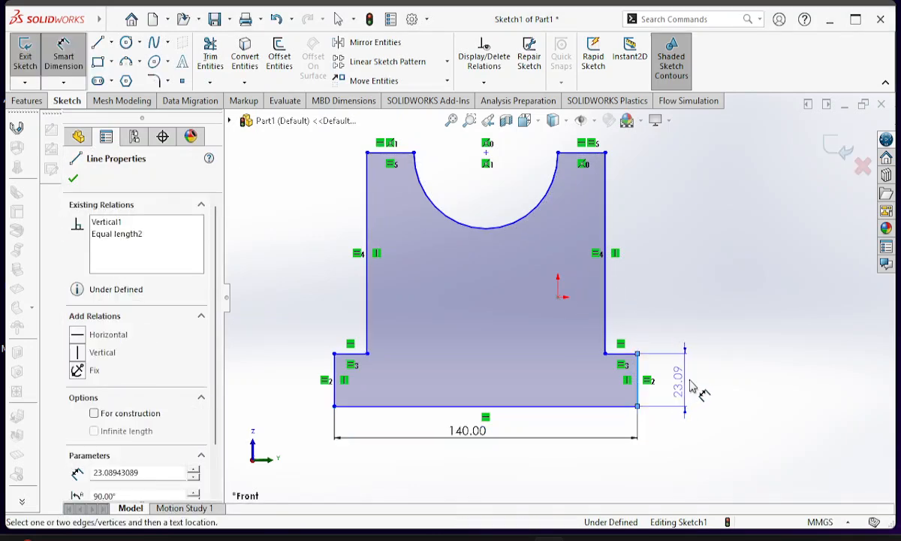
{"action": "left_click", "coordinate": [686, 382]}
{"action": "left_click", "coordinate": [697, 387]}
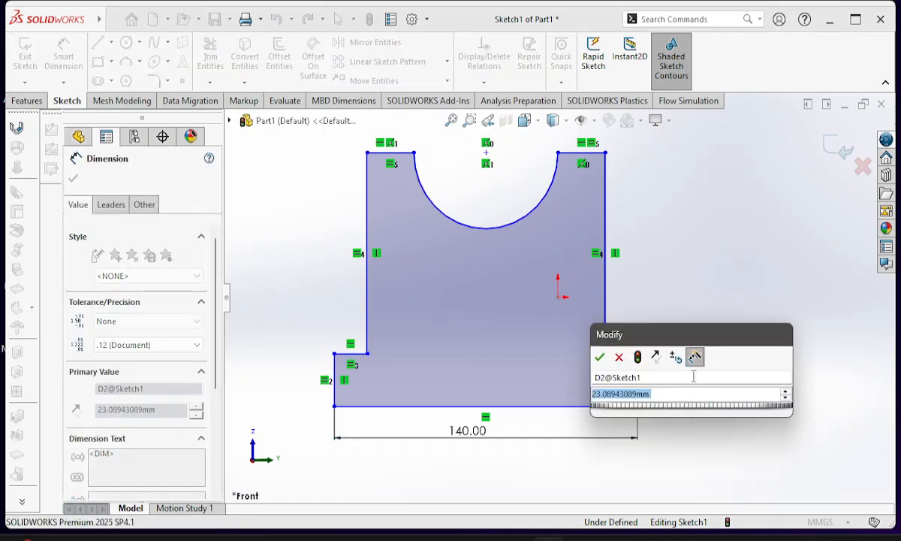
{"action": "type", "text": "30"}
{"action": "key", "text": "Return"}
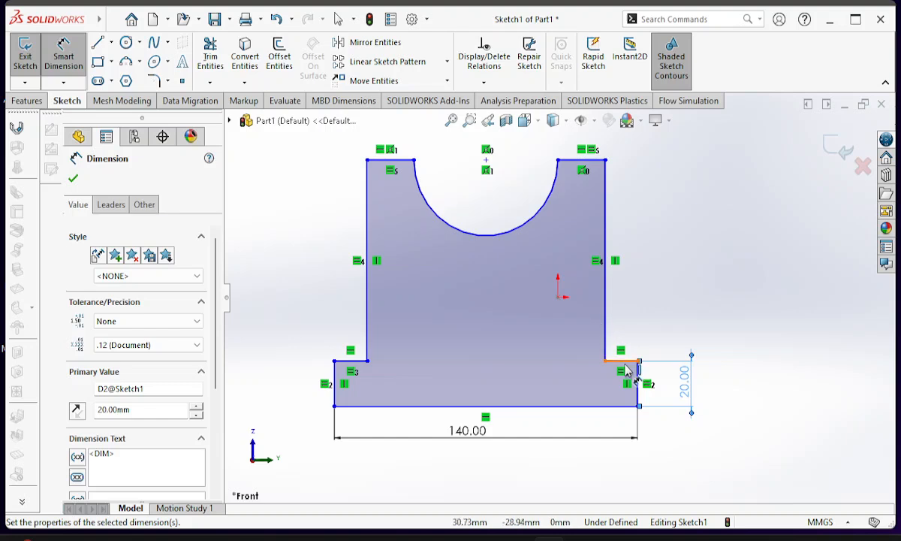
{"action": "left_click", "coordinate": [624, 363]}
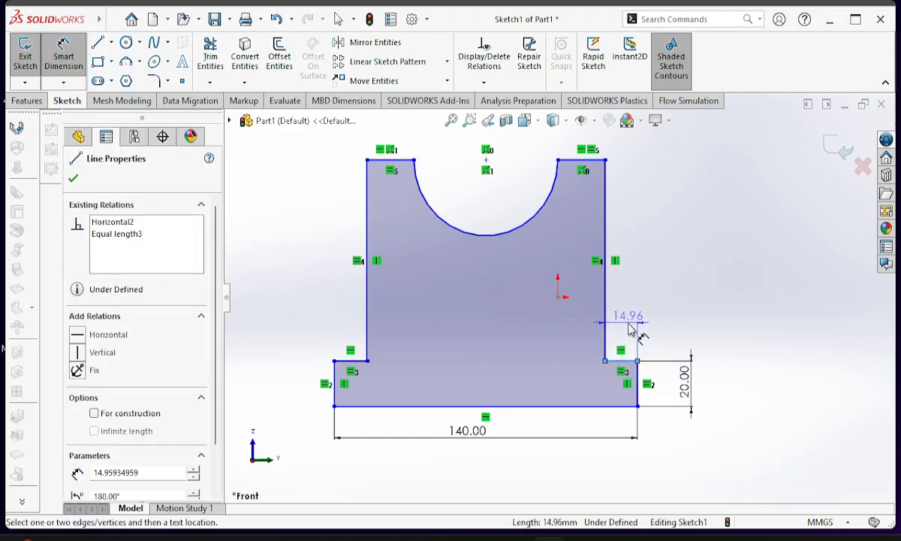
{"action": "left_click", "coordinate": [631, 331]}
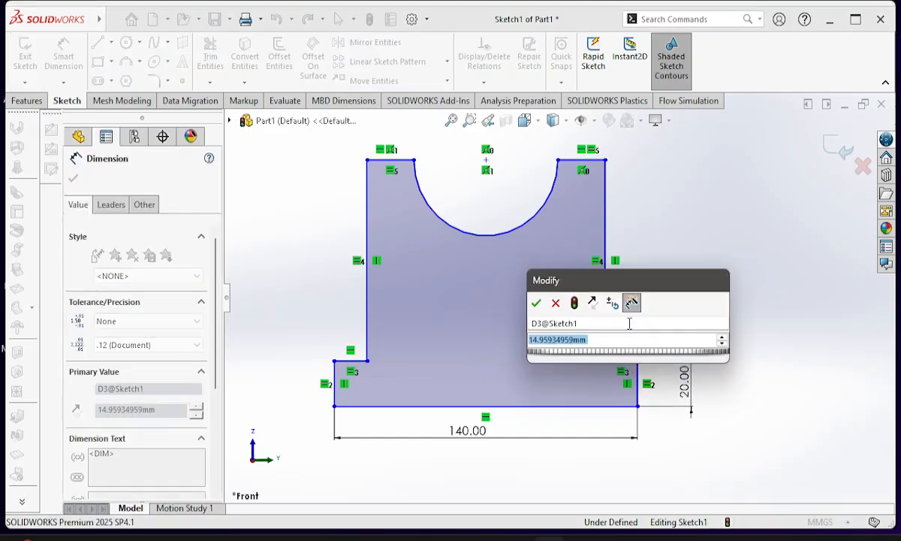
{"action": "type", "text": "20"}
{"action": "key", "text": "Return"}
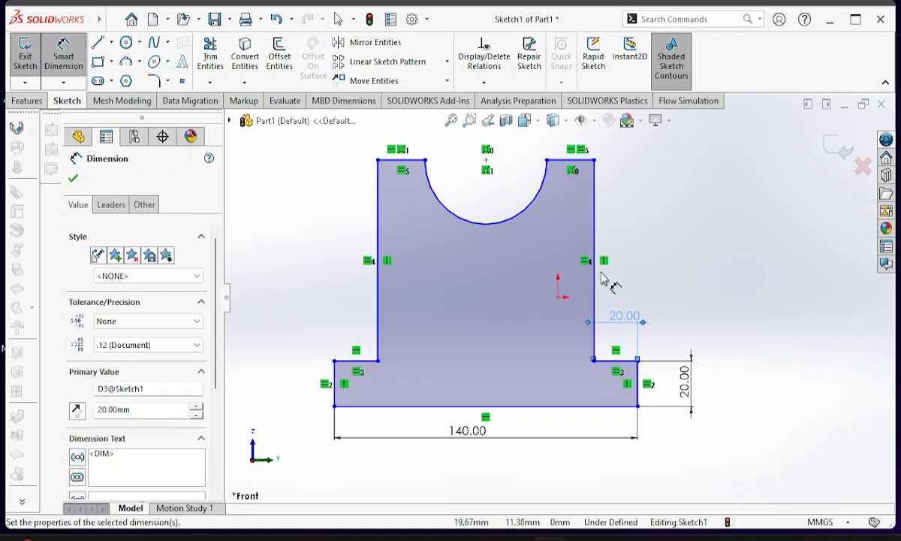
- Dimension the right upright side to 80 mm and align this dimension above the base-height dimension
{"action": "left_click", "coordinate": [596, 290]}
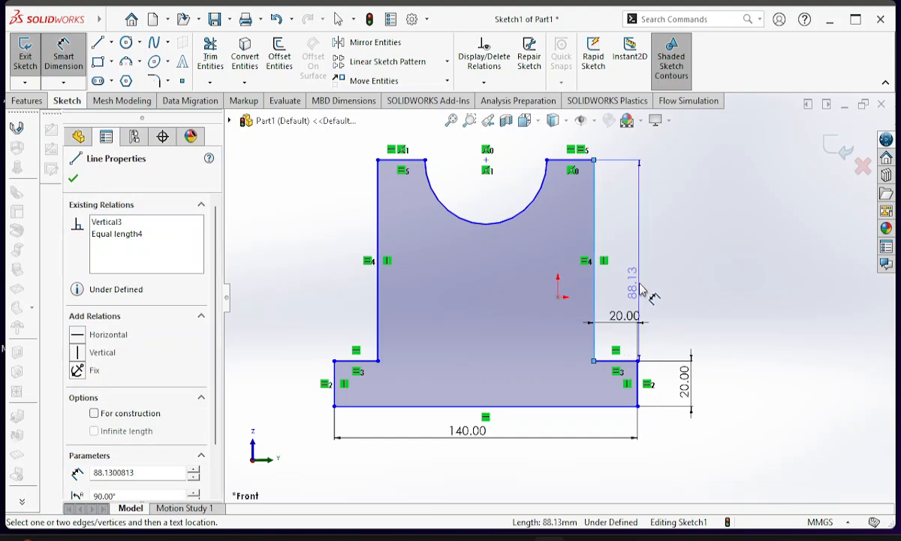
{"action": "left_click", "coordinate": [663, 258]}
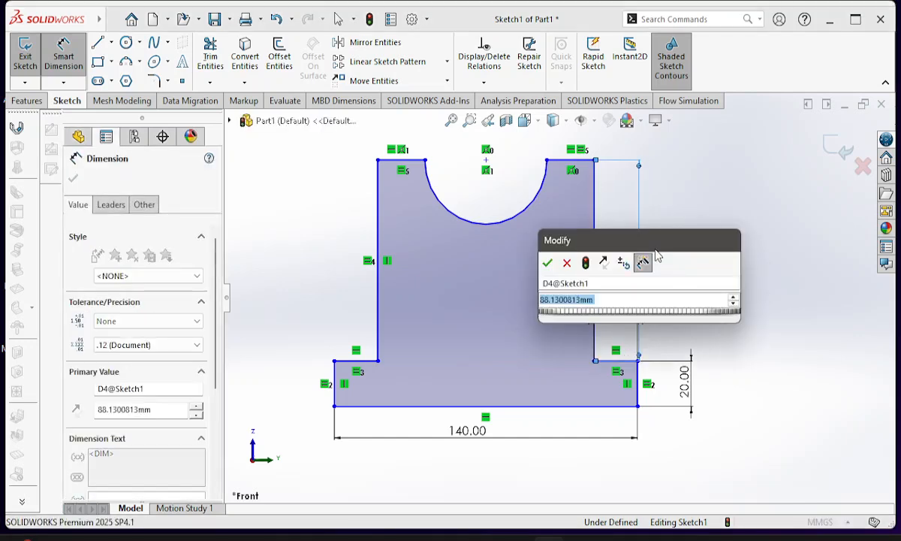
{"action": "type", "text": "20"}
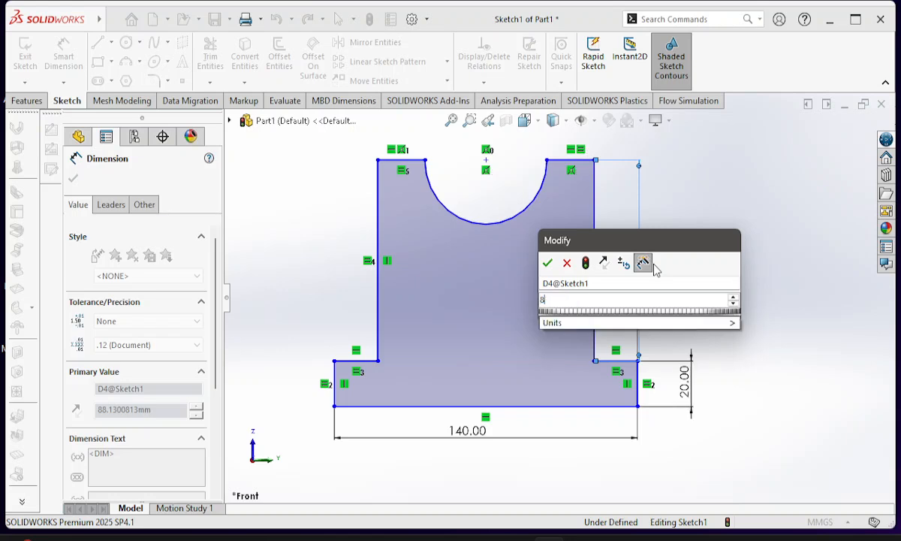
{"action": "key", "text": "Return"}
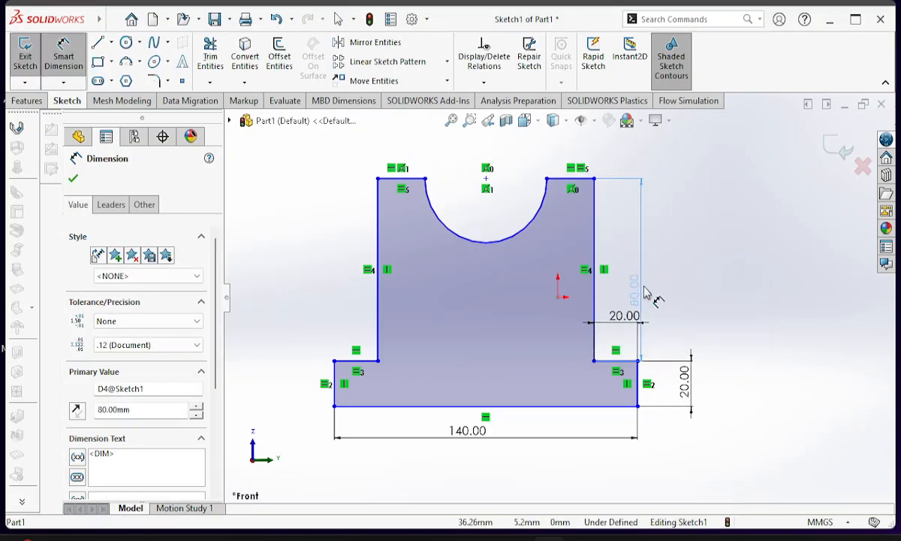
{"action": "left_click", "coordinate": [690, 299]}
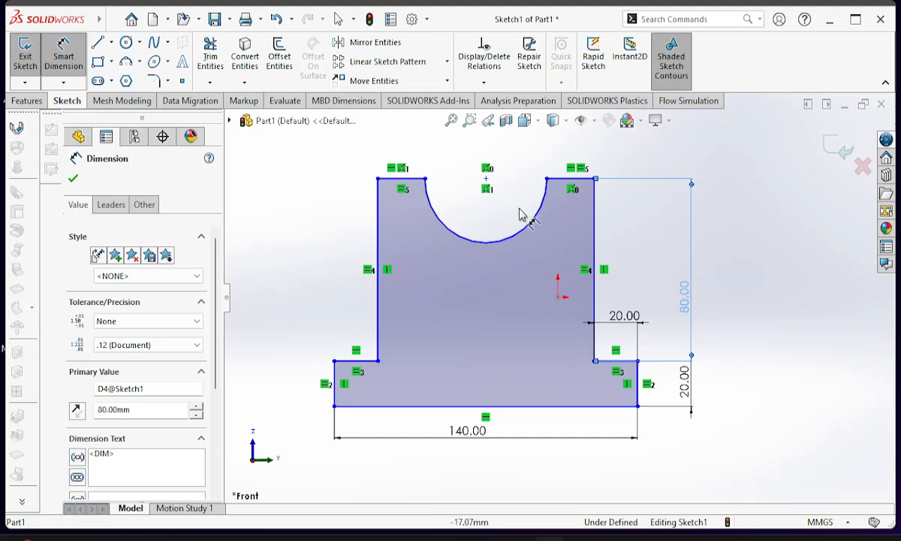
- Dimension the left top edge of the profile to a length of 20 mm
{"action": "left_click", "coordinate": [411, 179]}
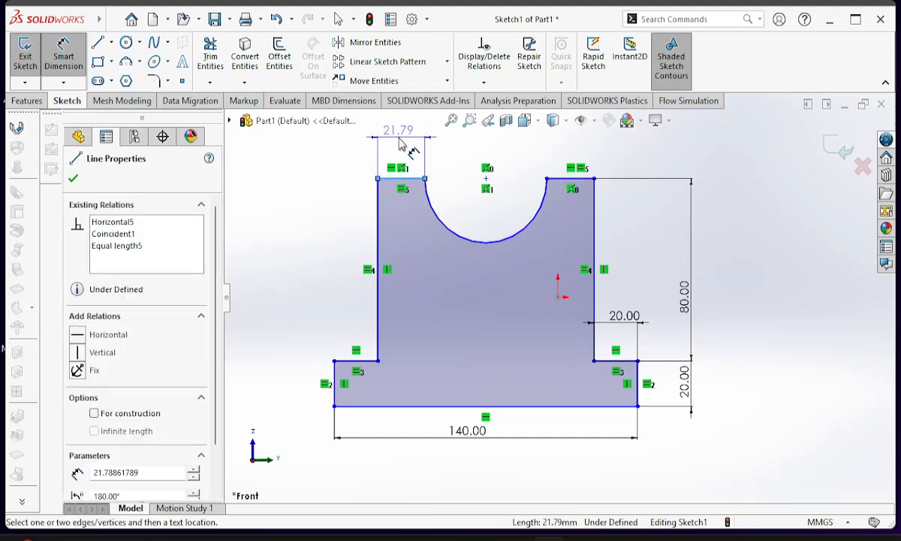
{"action": "left_click", "coordinate": [406, 150]}
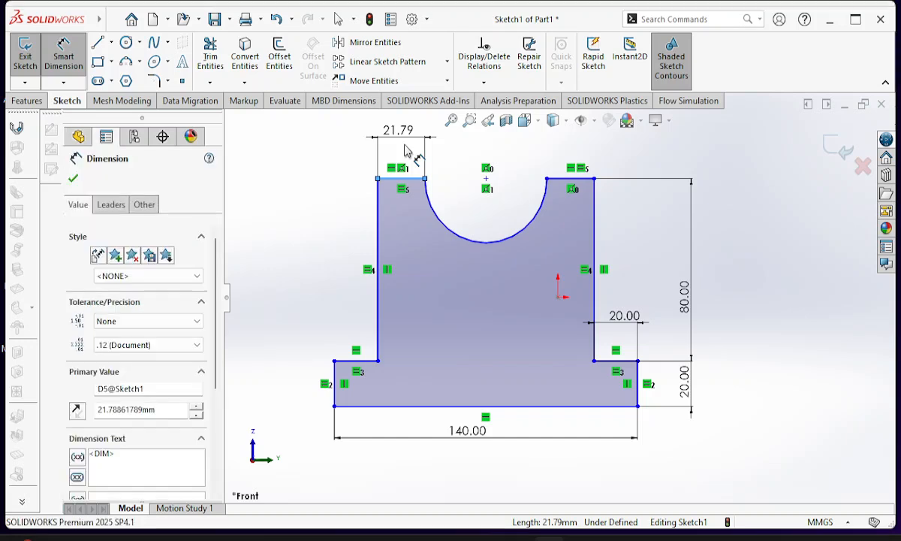
{"action": "type", "text": "20"}
{"action": "key", "text": "Escape"}
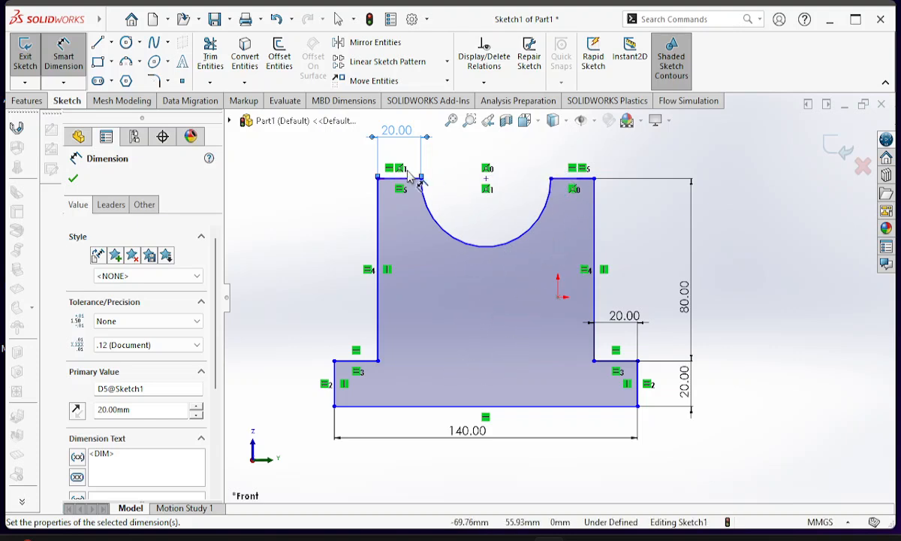
- Try to add a radius dimension to the semicircular arc, then decline adding it
{"action": "left_click", "coordinate": [516, 247]}
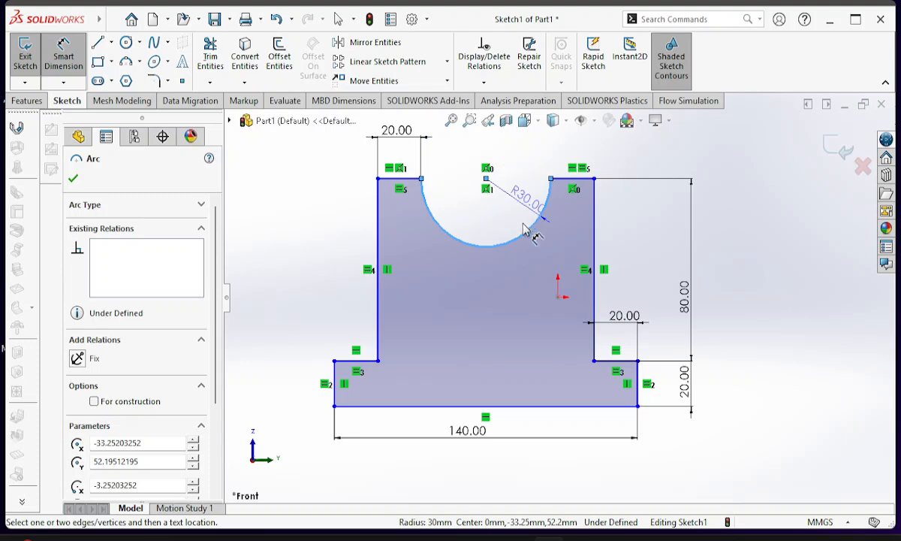
{"action": "left_click", "coordinate": [526, 215]}
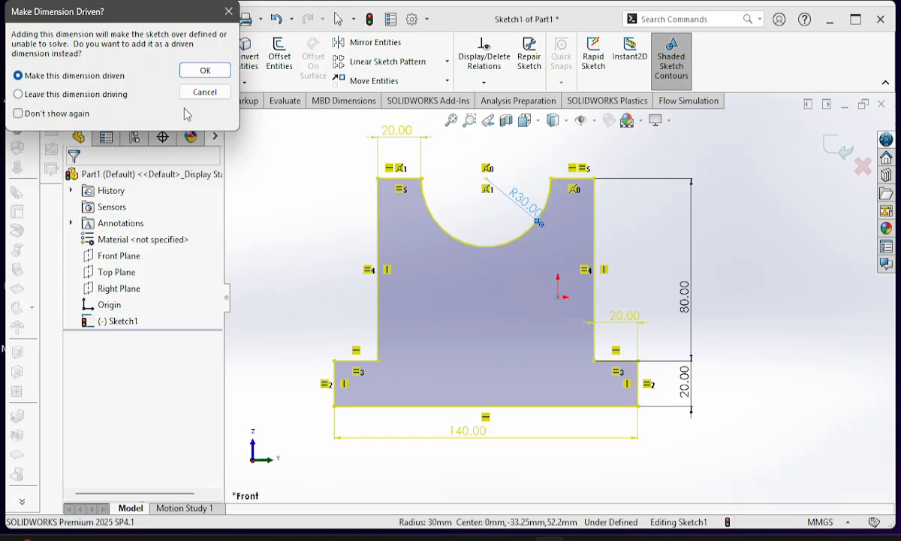
{"action": "left_click", "coordinate": [210, 100]}
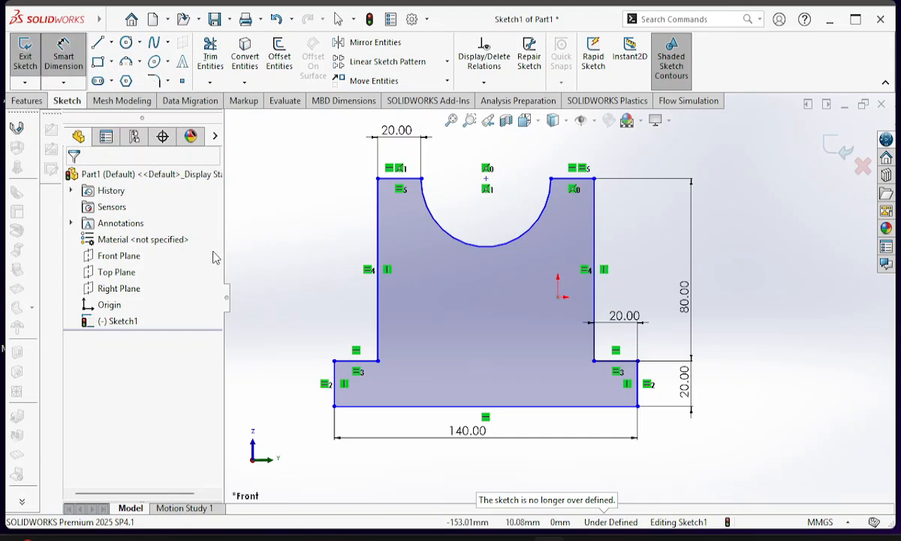
- Exit the sketch and extrude the stepped profile as a blind boss with a depth of 80 mm
{"action": "left_click", "coordinate": [24, 59]}
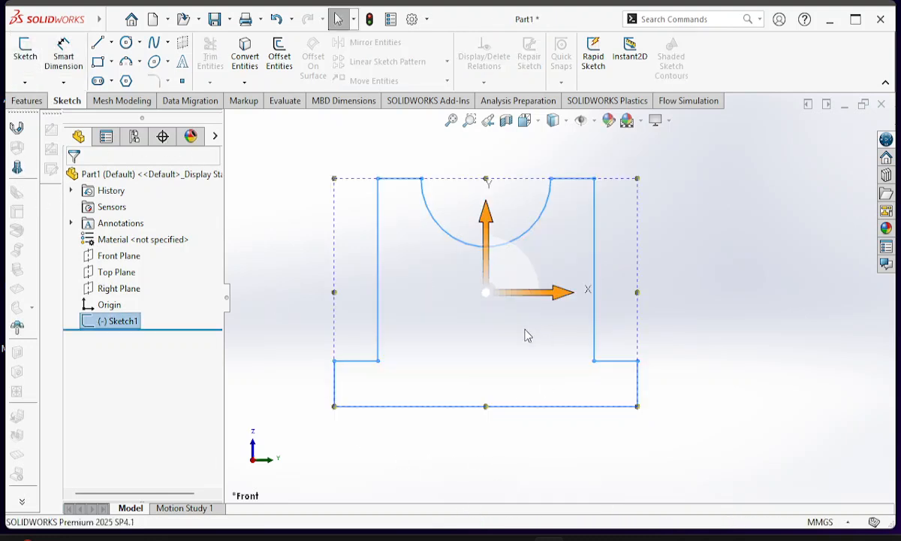
{"action": "left_click", "coordinate": [30, 102]}
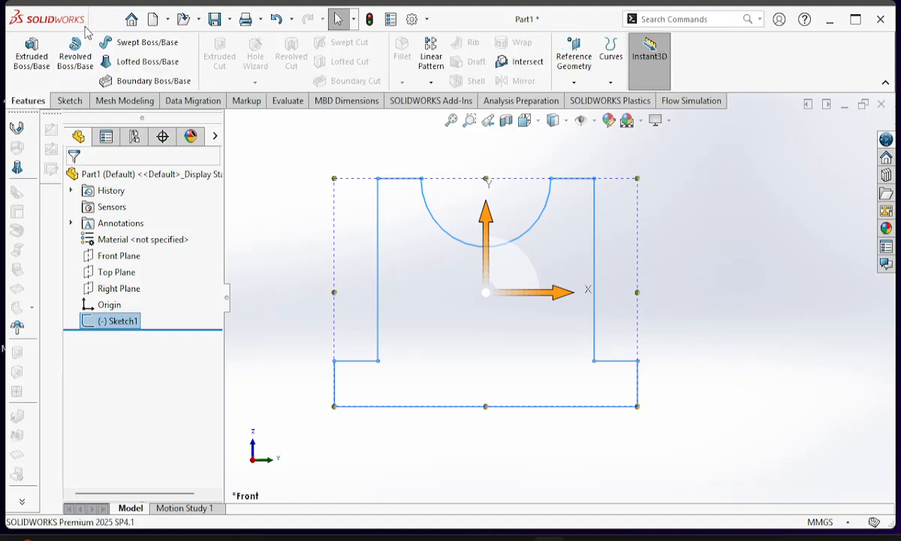
{"action": "left_click", "coordinate": [40, 53]}
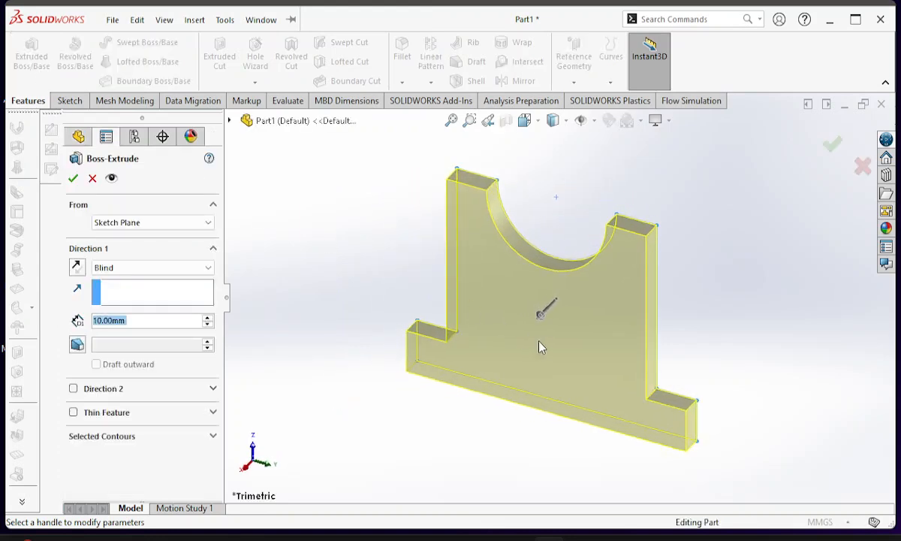
{"action": "left_click_drag", "start_coordinate": [546, 316], "coordinate": [494, 363]}
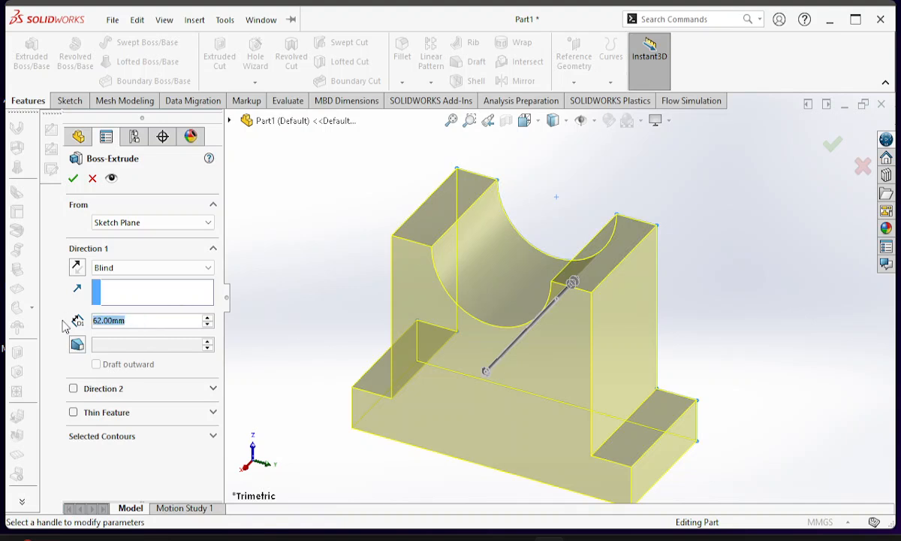
{"action": "type", "text": "80"}
{"action": "key", "text": "Return"}
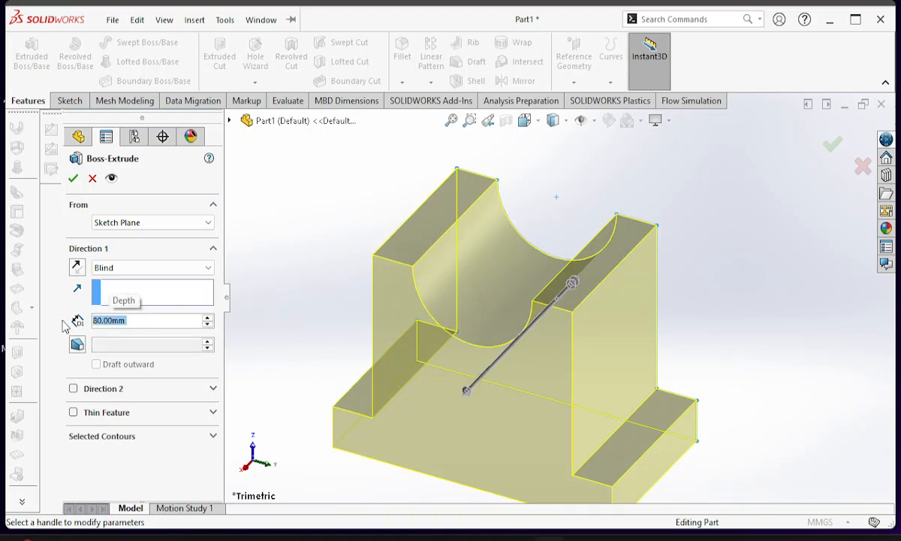
{"action": "left_click", "coordinate": [73, 178]}
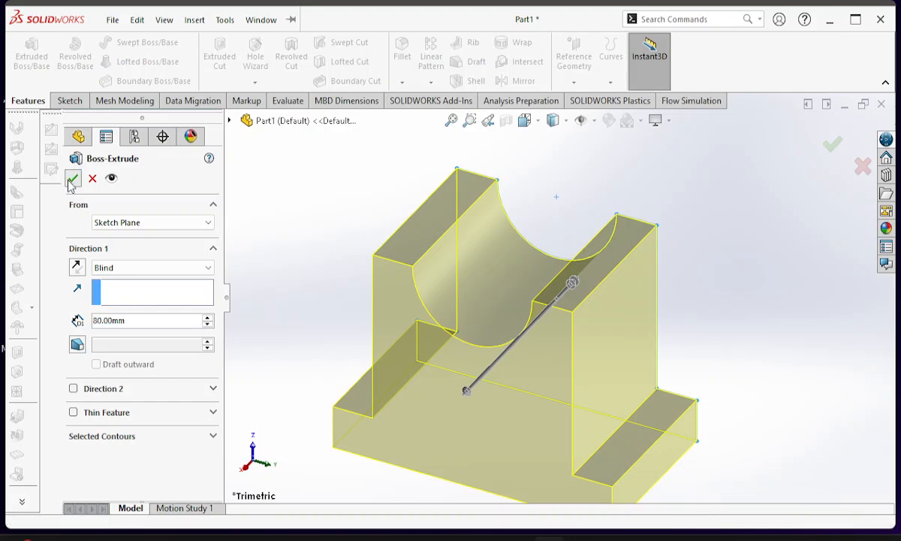
{"action": "left_click", "coordinate": [778, 295]}
{"action": "middle_click_drag", "start_coordinate": [759, 368], "coordinate": [787, 399]}
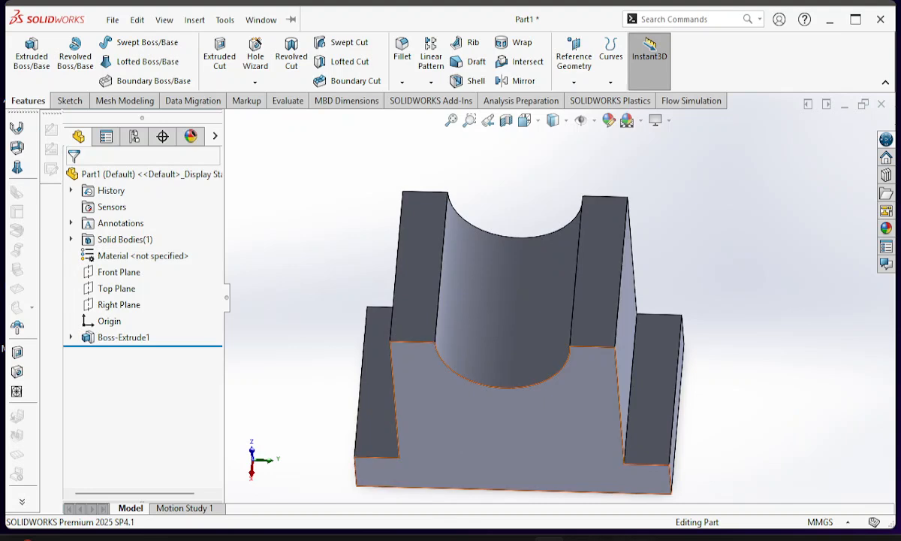
- Check the Design Part 2 drawing and sketch a circle of about 10.8 mm radius on the upright's top face, centred on its outer edge's midpoint
{"action": "left_click", "coordinate": [641, 536]}
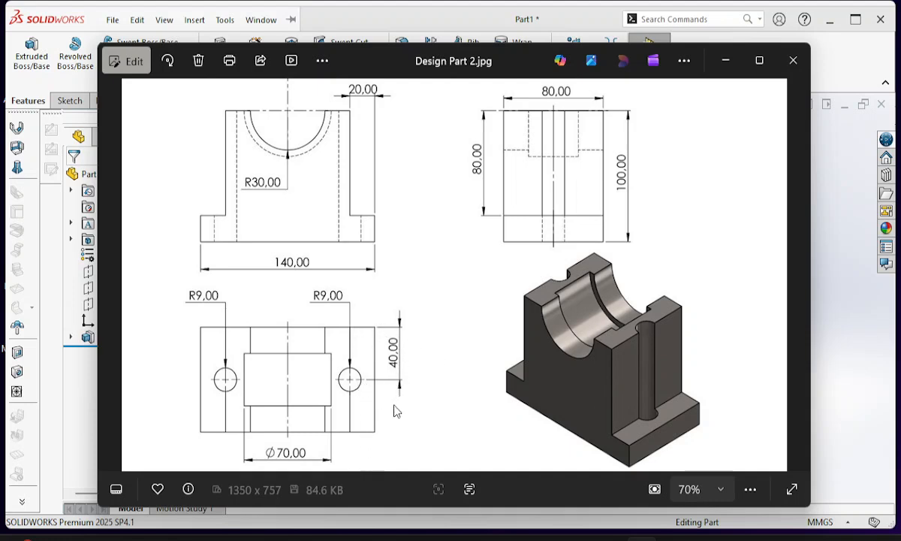
{"action": "left_click", "coordinate": [726, 67]}
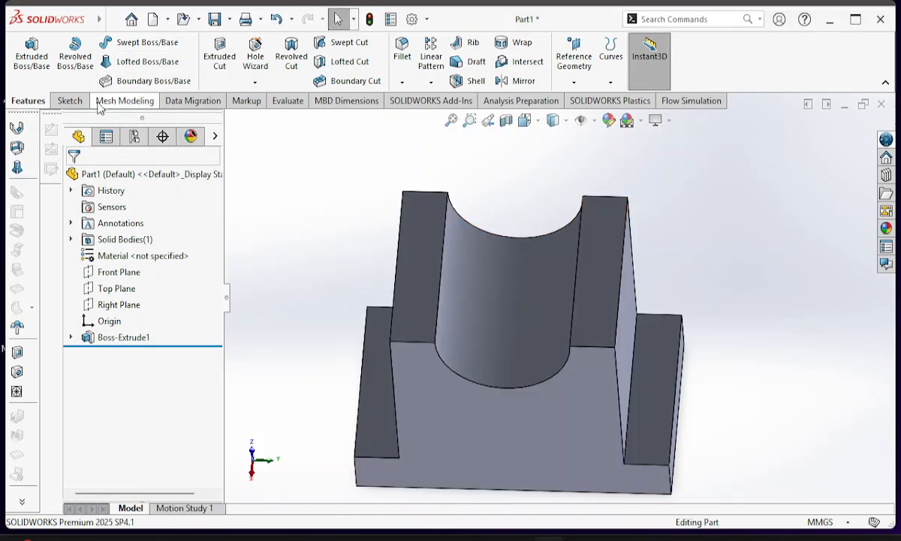
{"action": "left_click", "coordinate": [71, 102]}
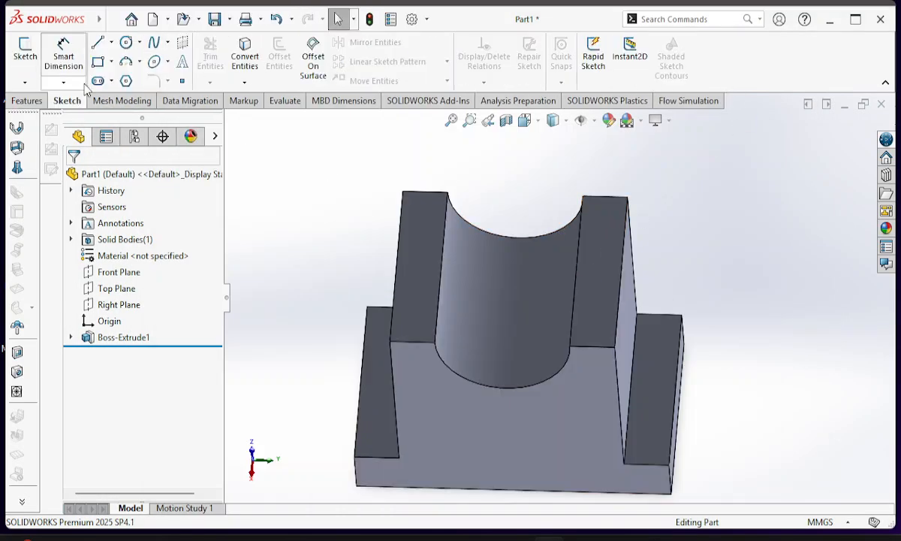
{"action": "left_click", "coordinate": [126, 44]}
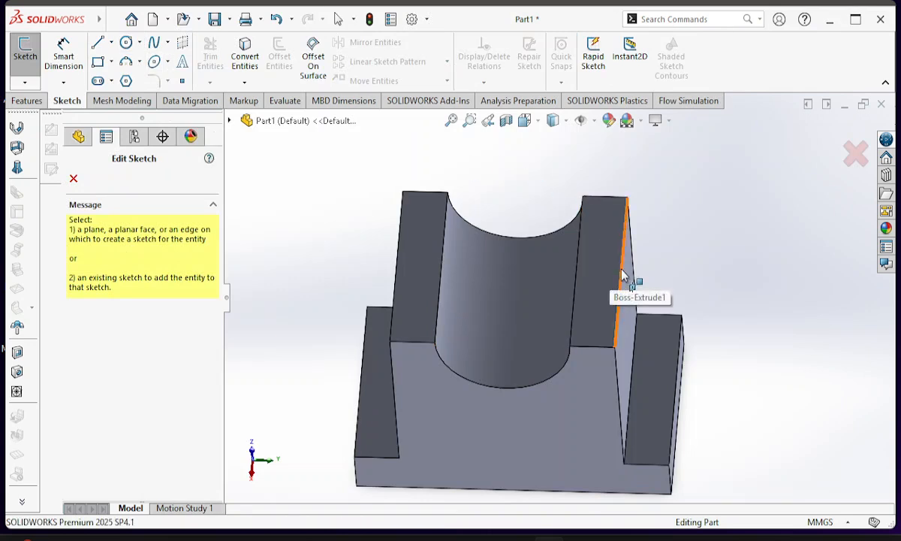
{"action": "left_click", "coordinate": [598, 285]}
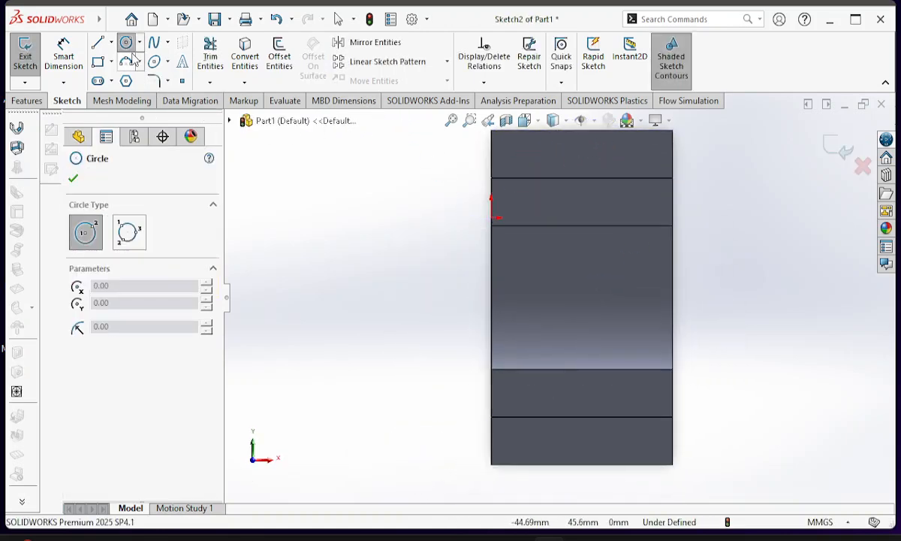
{"action": "left_click", "coordinate": [582, 178]}
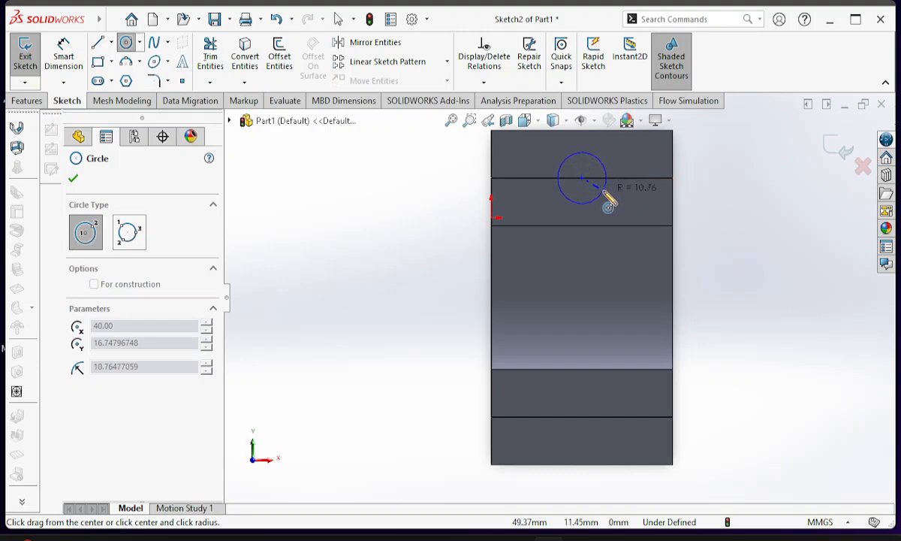
{"action": "left_click", "coordinate": [603, 192]}
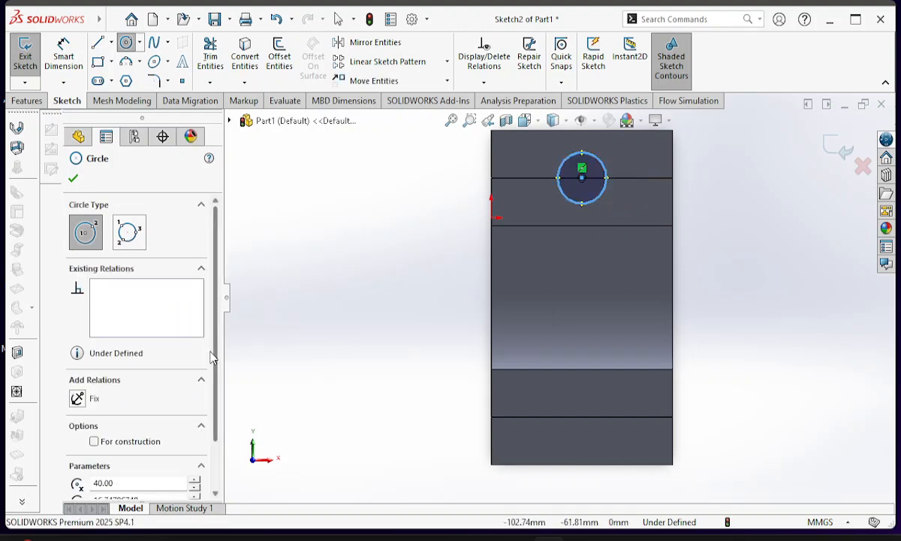
- Set the circle's radius to 9 mm
{"action": "scroll", "coordinate": [216, 363], "scroll_direction": "down", "scroll_amount": 2}
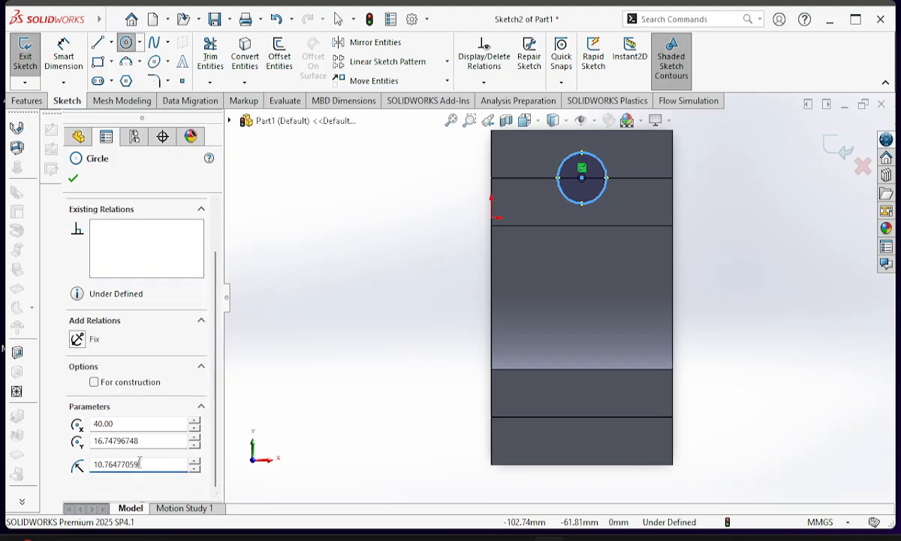
{"action": "left_click_drag", "start_coordinate": [141, 465], "coordinate": [96, 464]}
{"action": "type", "text": "8"}
{"action": "key", "text": "Return"}
{"action": "left_click", "coordinate": [73, 178]}
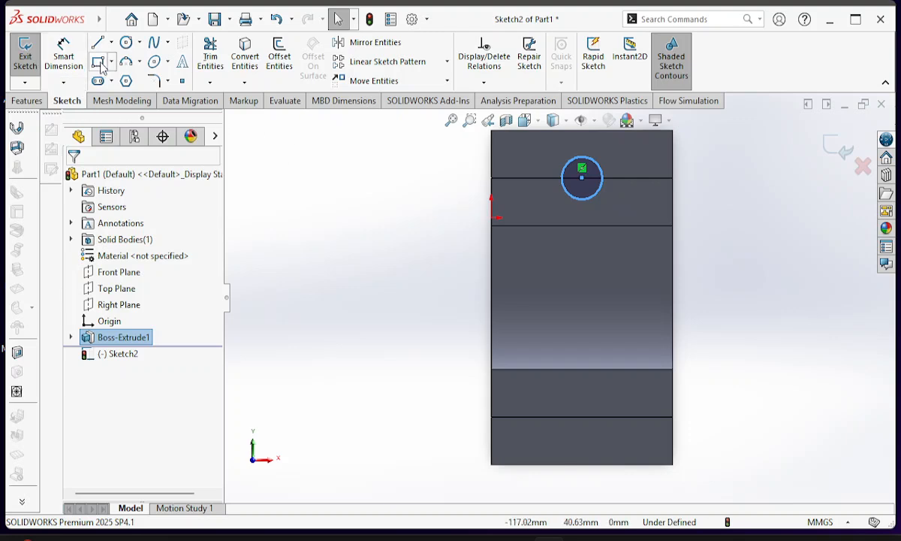
- Draw a second circle centred on the midpoint of the opposite upright's outer top edge and set its radius to 9 mm
{"action": "left_click", "coordinate": [126, 42]}
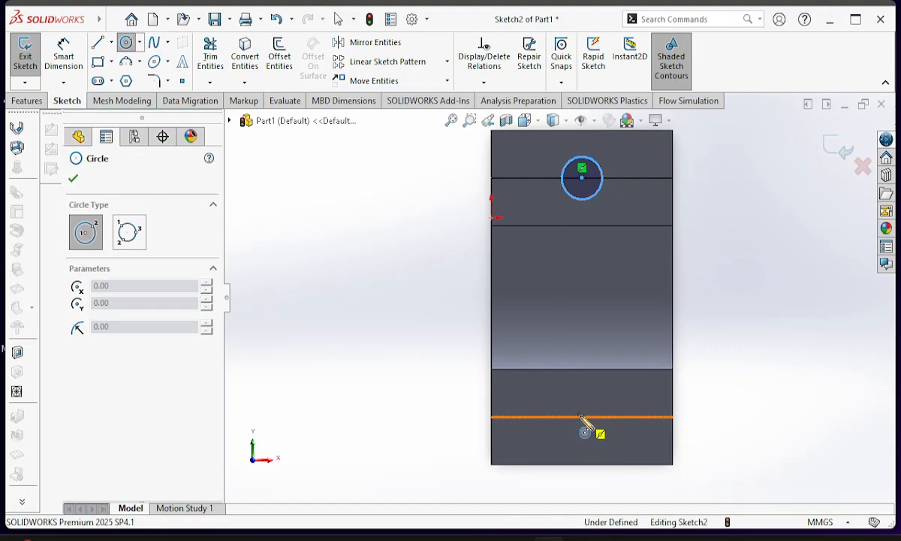
{"action": "left_click", "coordinate": [582, 417]}
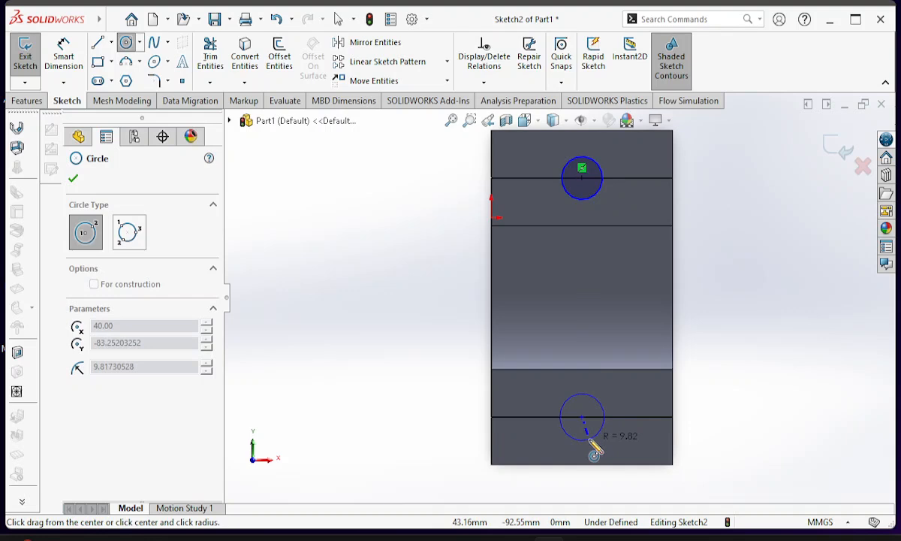
{"action": "left_click", "coordinate": [593, 449]}
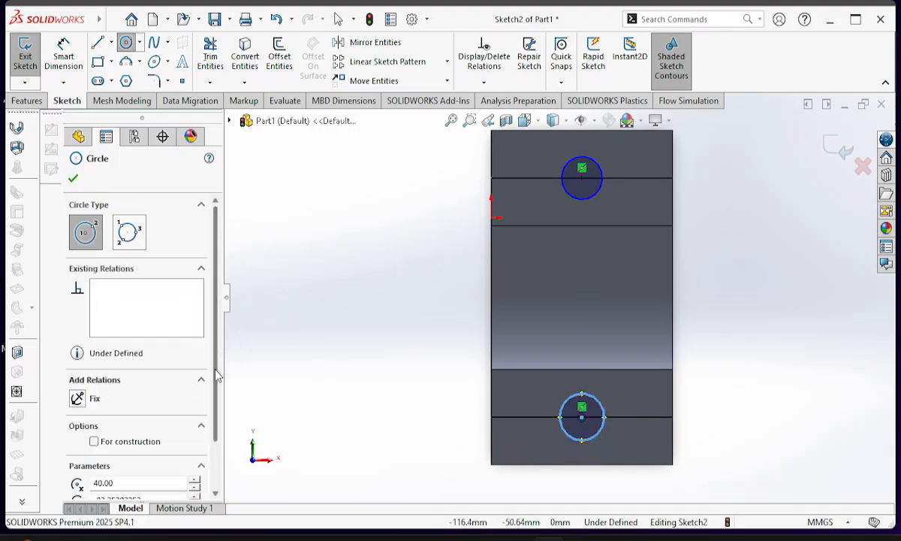
{"action": "scroll", "coordinate": [217, 373], "scroll_direction": "down", "scroll_amount": 2}
{"action": "double_click", "coordinate": [112, 465]}
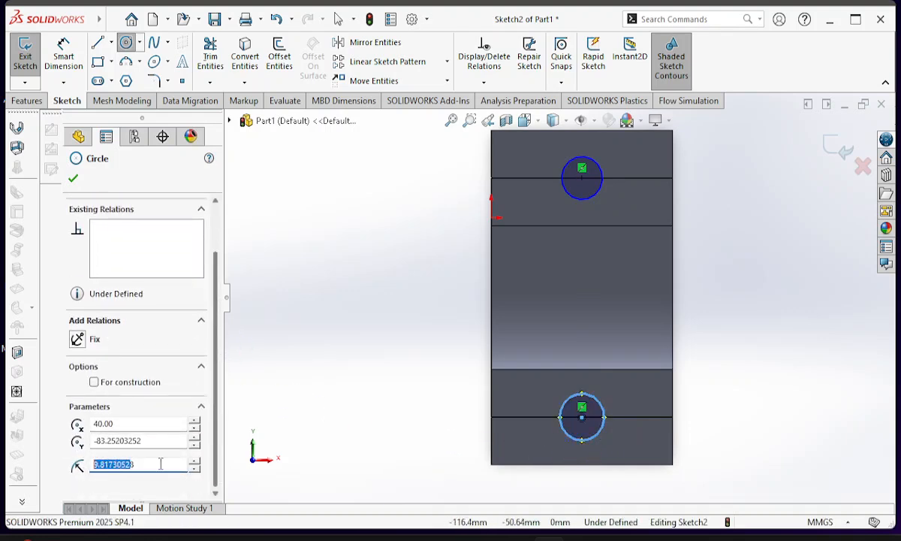
{"action": "type", "text": "9"}
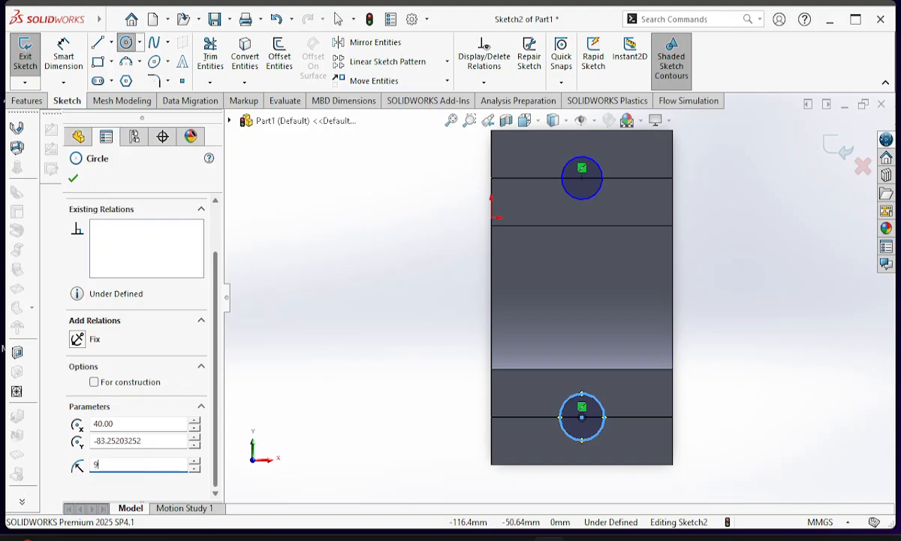
{"action": "key", "text": "Return"}
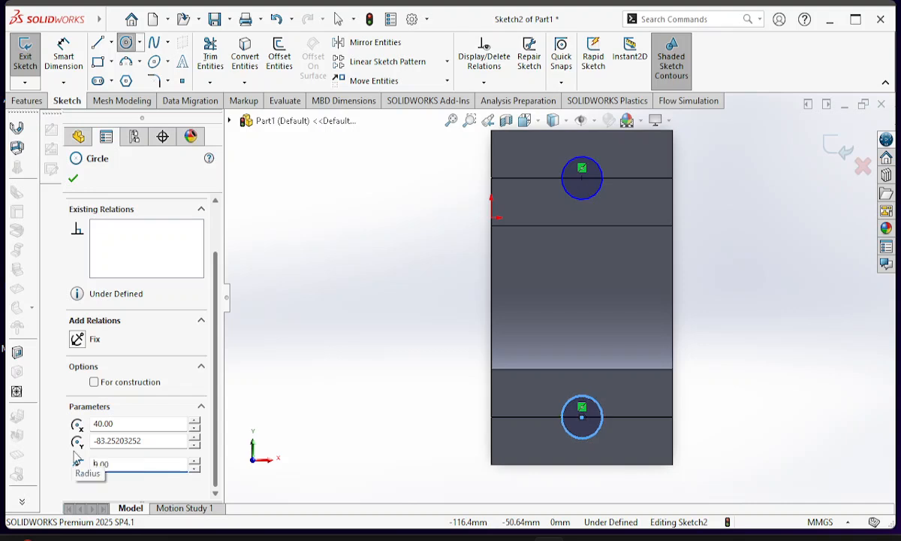
{"action": "left_click", "coordinate": [73, 178]}
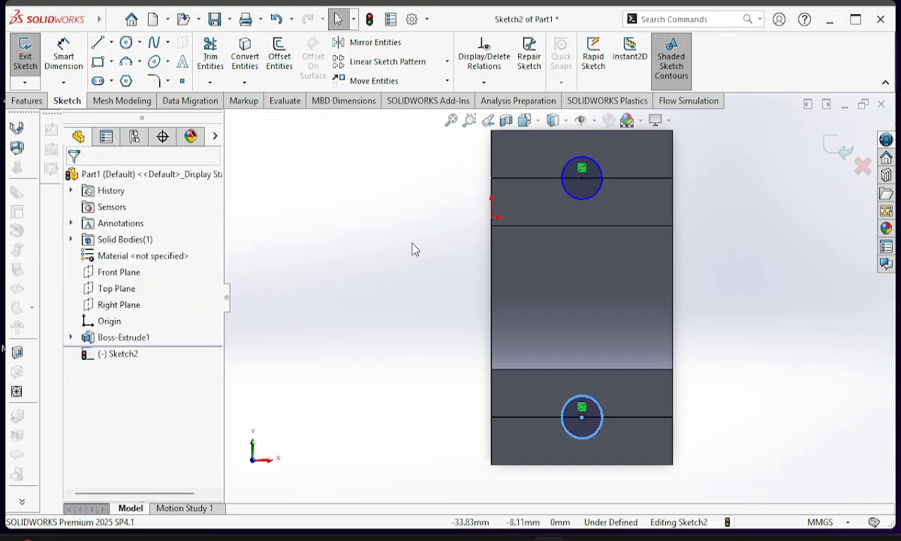
{"action": "left_click", "coordinate": [371, 299]}
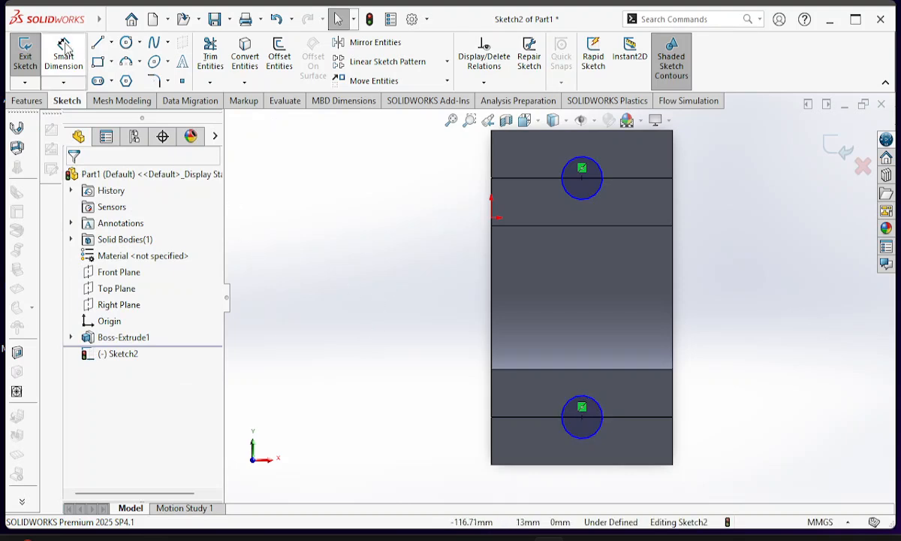
- Exit the sketch and start an Extruded Cut from the two circles
{"action": "left_click", "coordinate": [26, 56]}
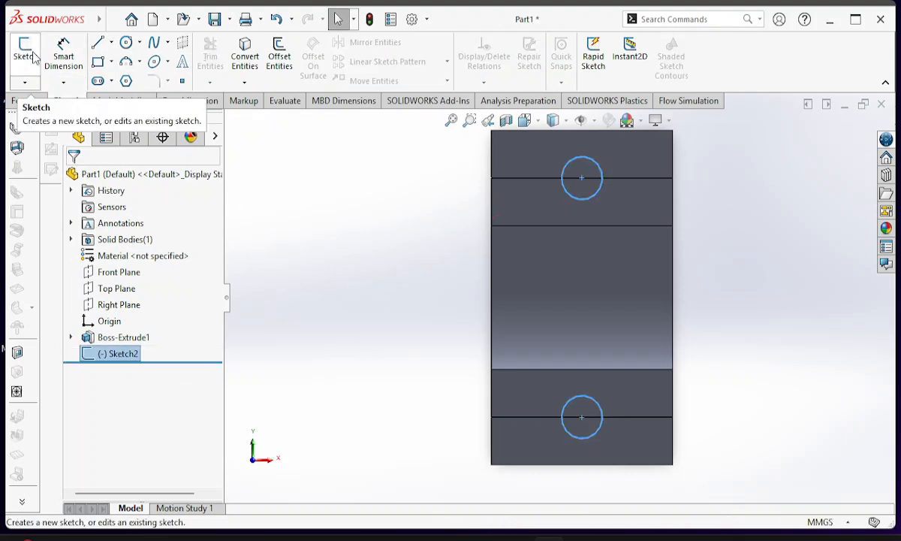
{"action": "middle_click_drag", "start_coordinate": [454, 421], "coordinate": [505, 295]}
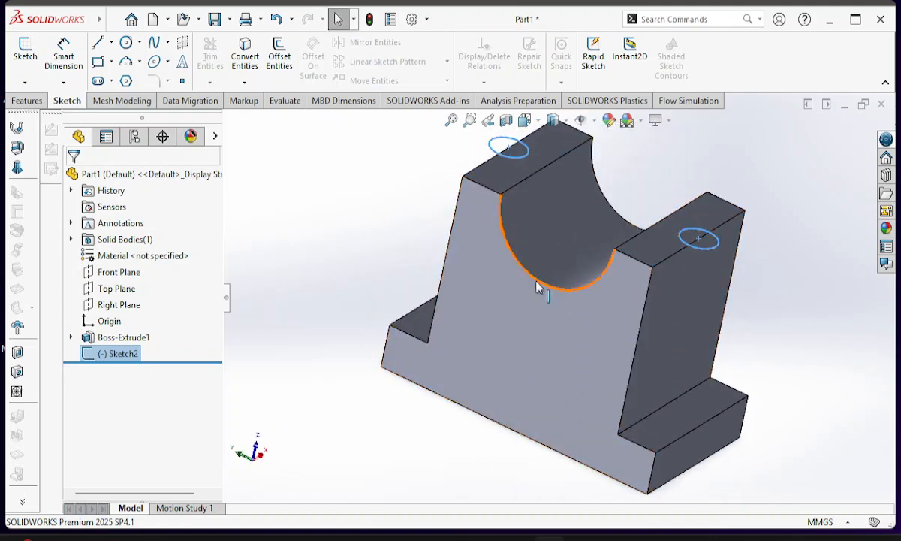
{"action": "left_click", "coordinate": [28, 101]}
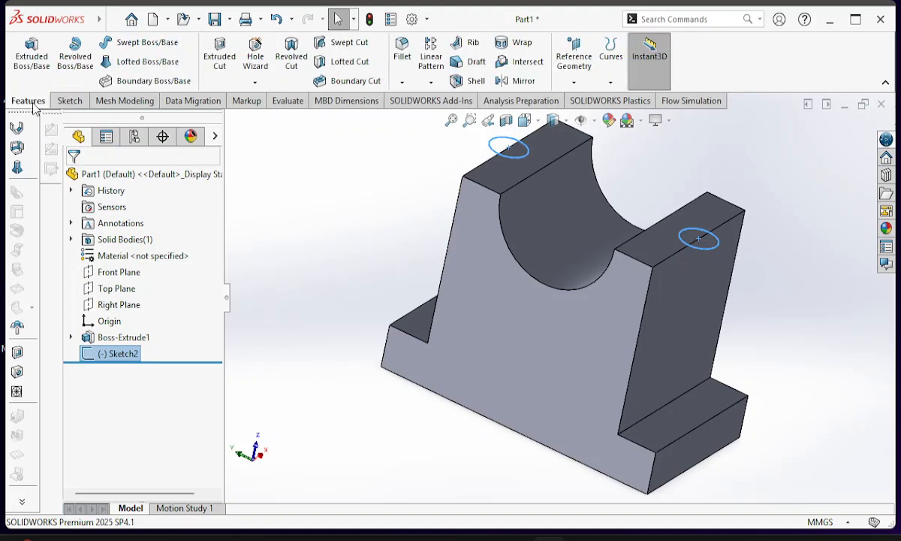
{"action": "left_click", "coordinate": [220, 63]}
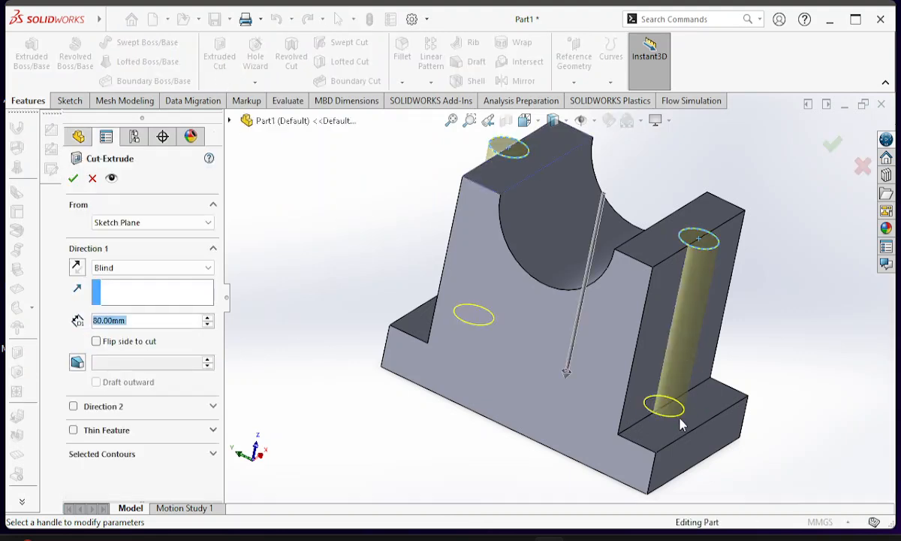
{"action": "middle_click_drag", "start_coordinate": [607, 389], "coordinate": [620, 364]}
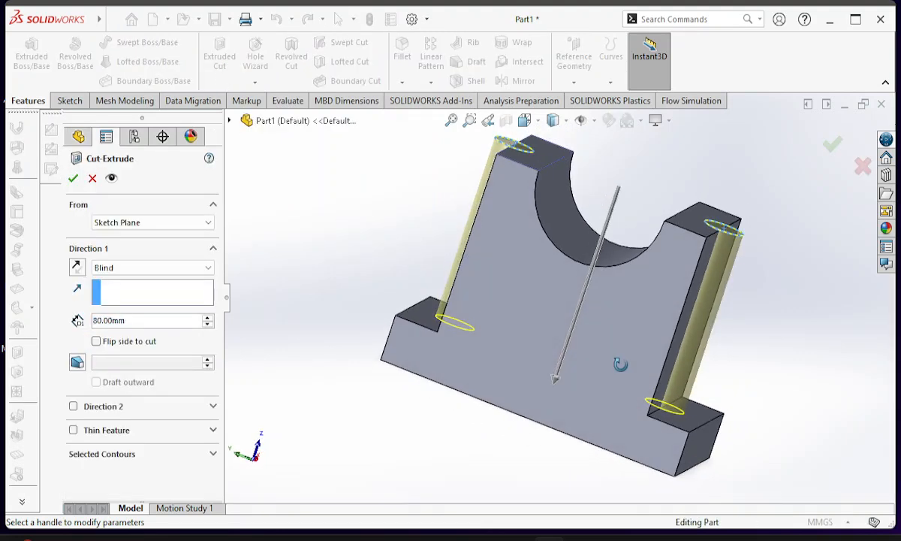
{"action": "middle_click_drag", "start_coordinate": [623, 413], "coordinate": [567, 434]}
{"action": "middle_click_drag", "start_coordinate": [630, 326], "coordinate": [597, 387]}
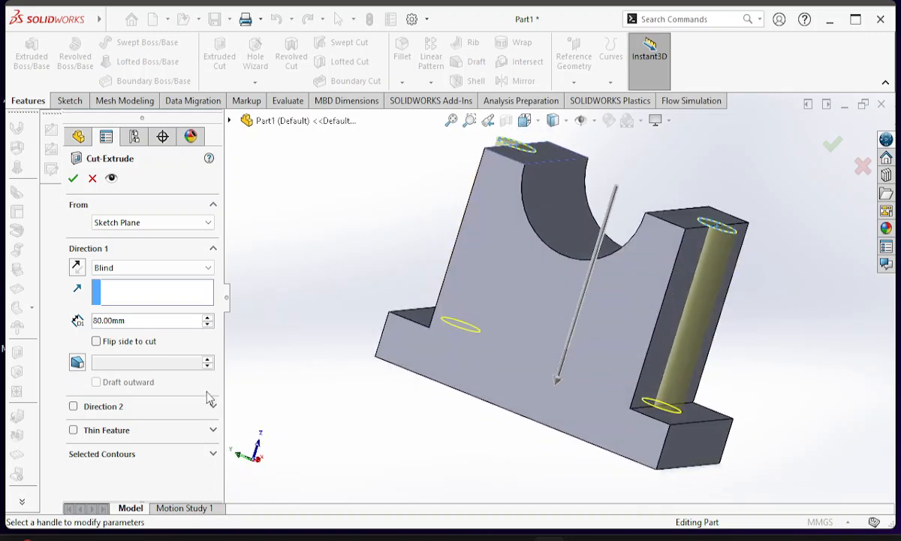
- Set the blind cut depth to 110 mm
{"action": "left_click_drag", "start_coordinate": [161, 321], "coordinate": [78, 322]}
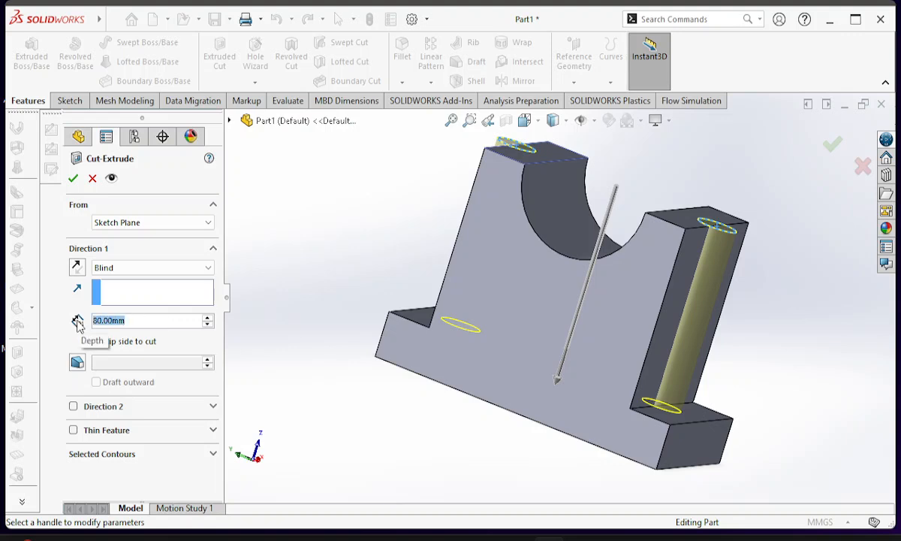
{"action": "type", "text": "1"}
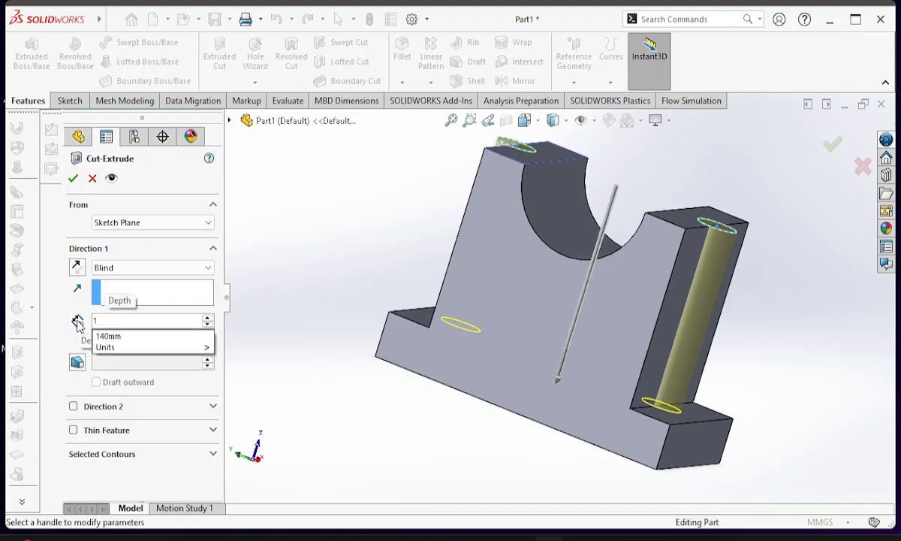
{"action": "type", "text": "10"}
{"action": "key", "text": "Return"}
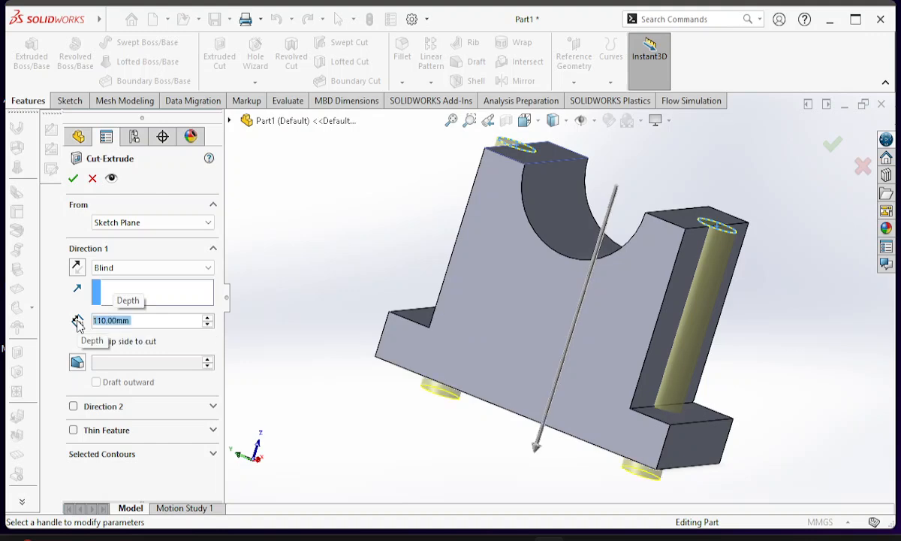
- Set the blind cut depth to 100 mm and complete the cut of both circles down through the base
{"action": "middle_click_drag", "start_coordinate": [592, 386], "coordinate": [638, 404]}
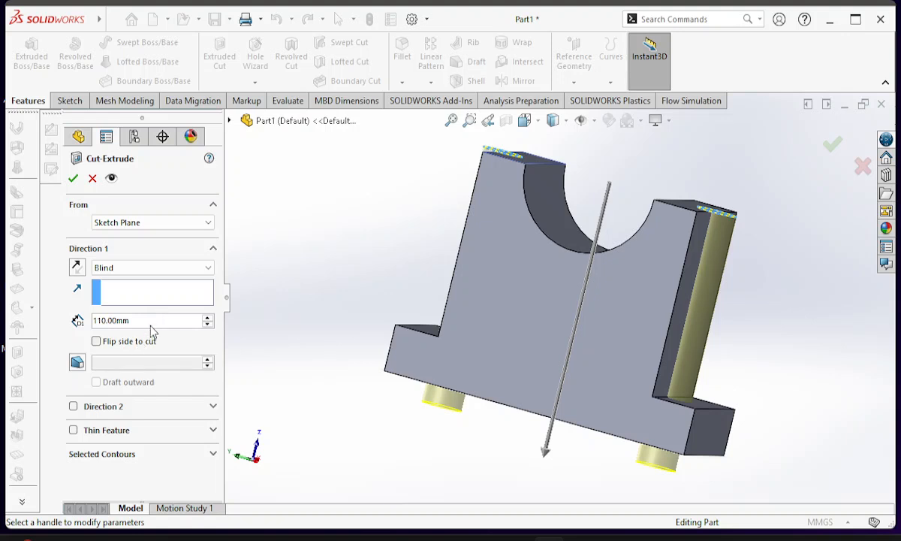
{"action": "left_click_drag", "start_coordinate": [151, 322], "coordinate": [78, 331]}
{"action": "type", "text": "100"}
{"action": "mouse_move", "coordinate": [186, 342]}
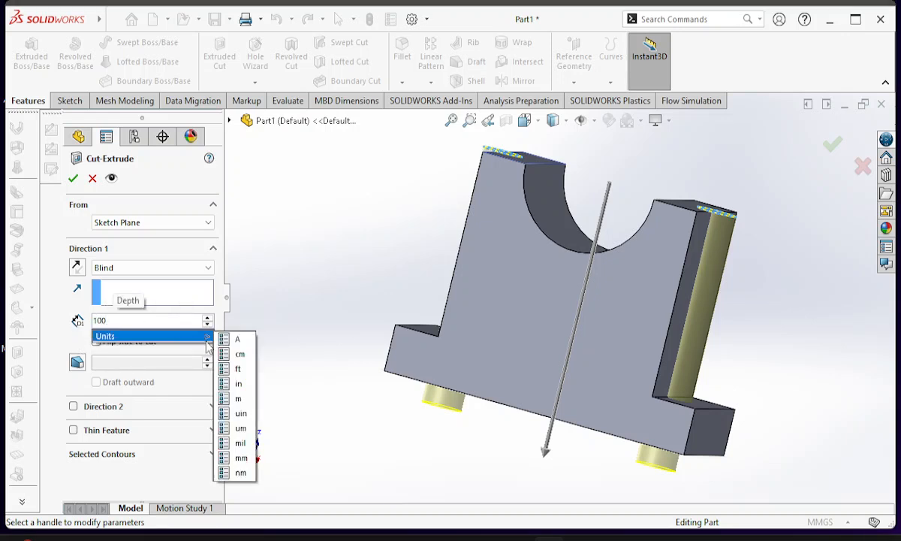
{"action": "key", "text": "Return"}
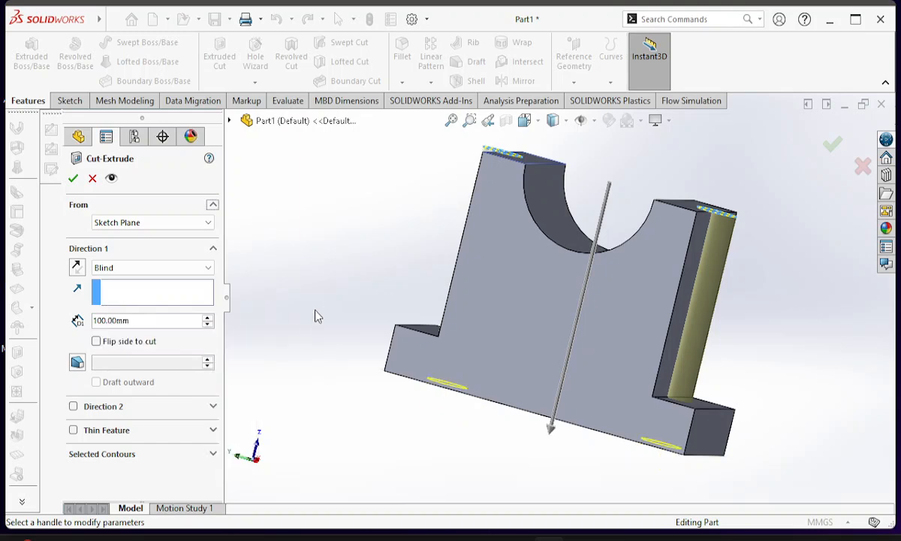
{"action": "middle_click_drag", "start_coordinate": [578, 343], "coordinate": [580, 388]}
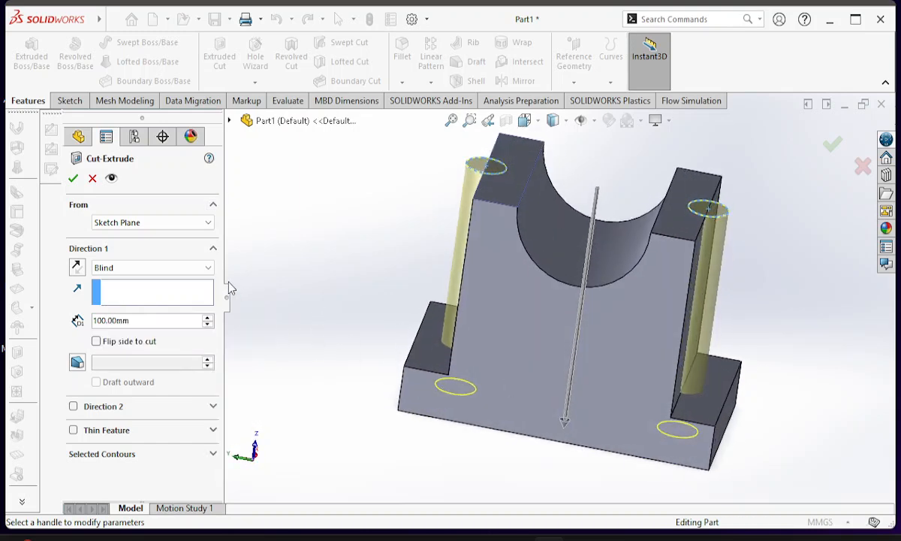
{"action": "left_click", "coordinate": [73, 181]}
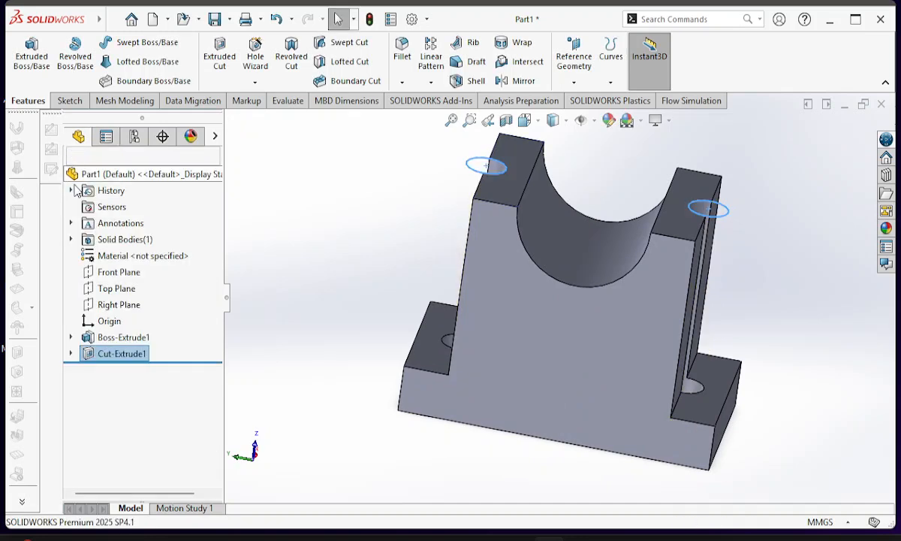
- Inspect the two side cuts and consult the Design Part 2 drawing for the recess inside the semicircular bore
{"action": "middle_click_drag", "start_coordinate": [590, 388], "coordinate": [600, 255]}
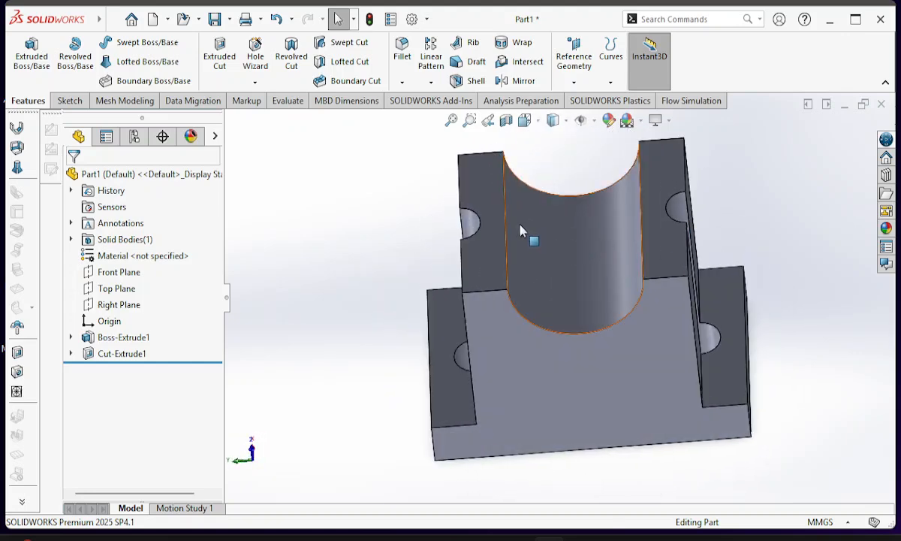
{"action": "middle_click_drag", "start_coordinate": [609, 252], "coordinate": [667, 356]}
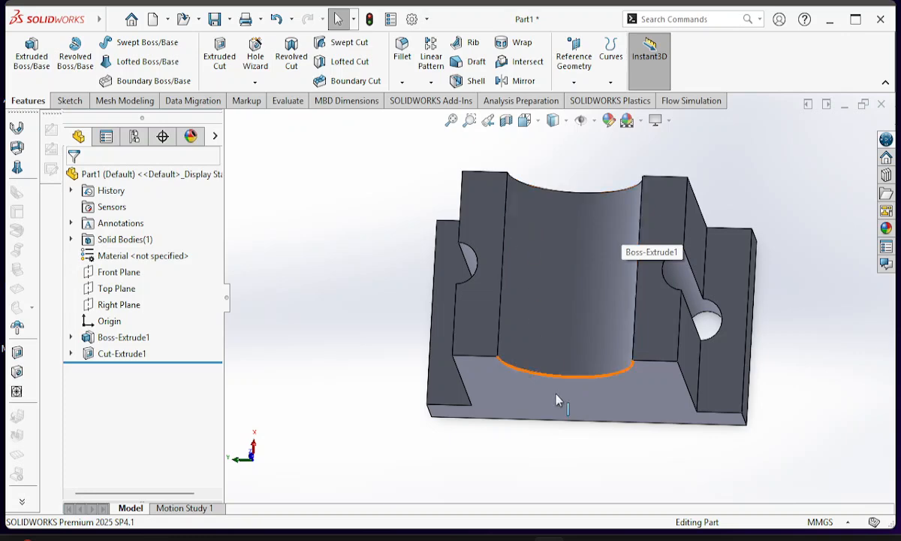
{"action": "left_click", "coordinate": [642, 537]}
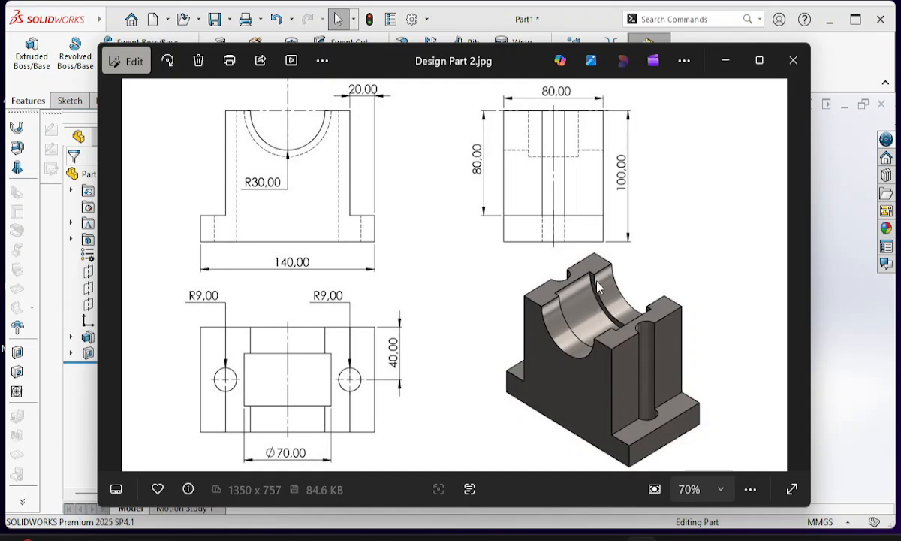
{"action": "left_click", "coordinate": [725, 61]}
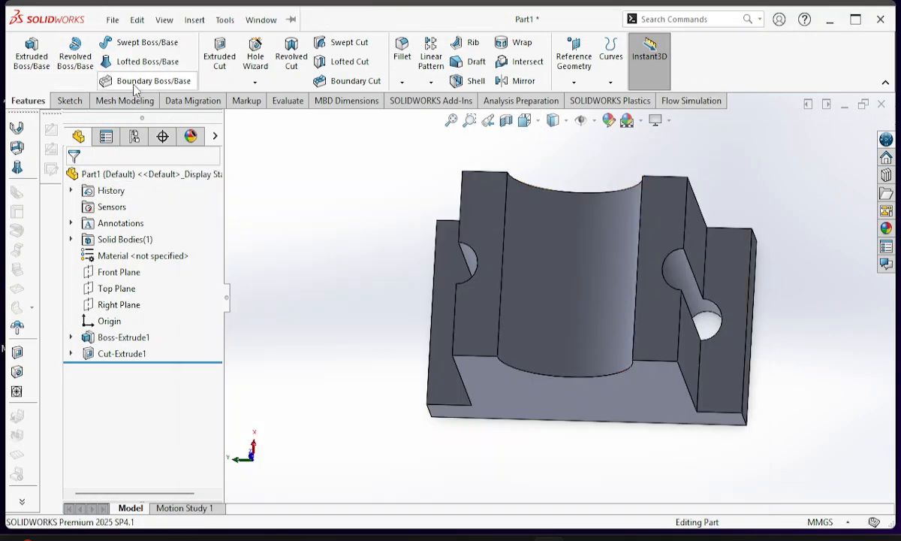
- Start a sketch on the block's upper face and draw a rectangle about 36 by 6.6 mm with one long side on the bore edge
{"action": "left_click", "coordinate": [71, 105]}
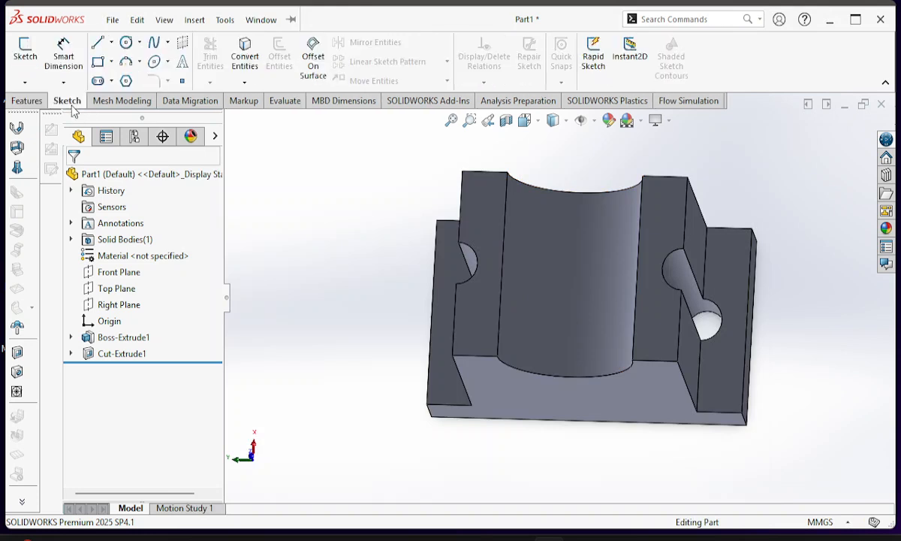
{"action": "left_click", "coordinate": [105, 66]}
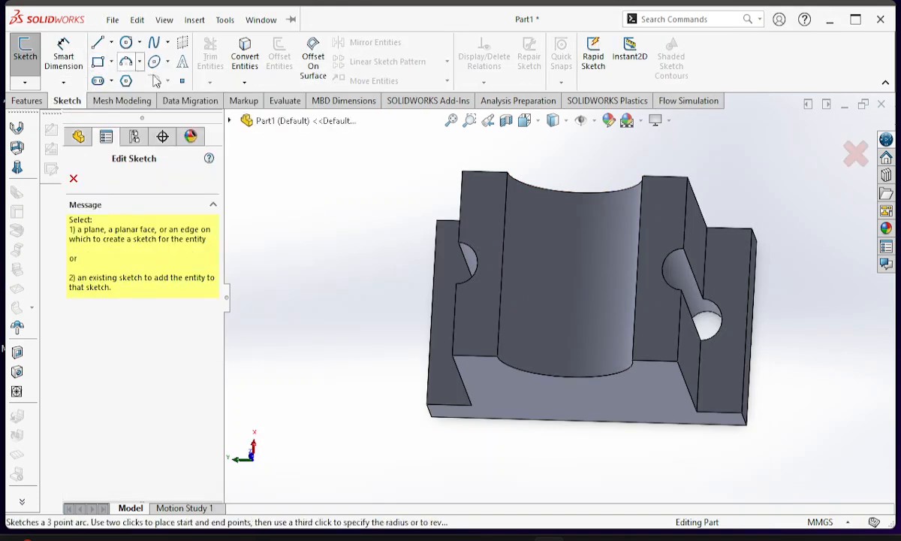
{"action": "left_click", "coordinate": [488, 242]}
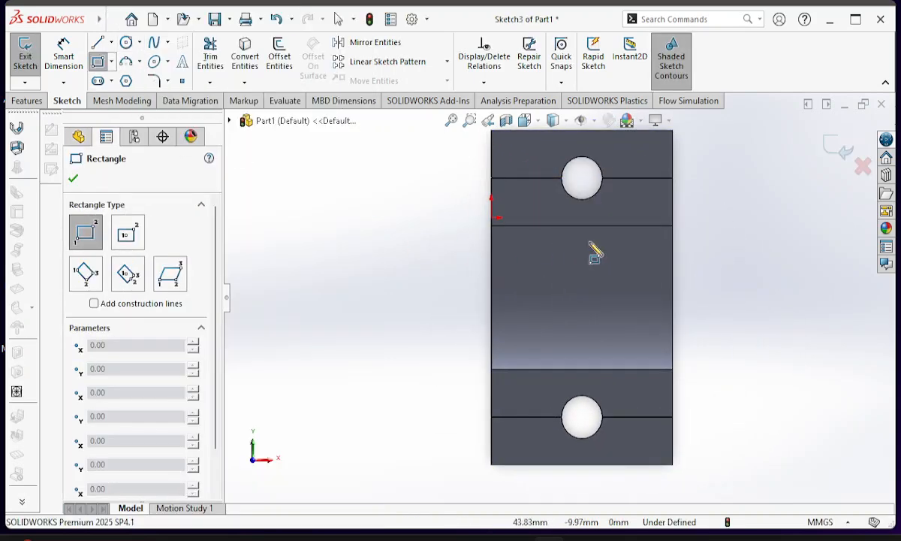
{"action": "left_click", "coordinate": [542, 226]}
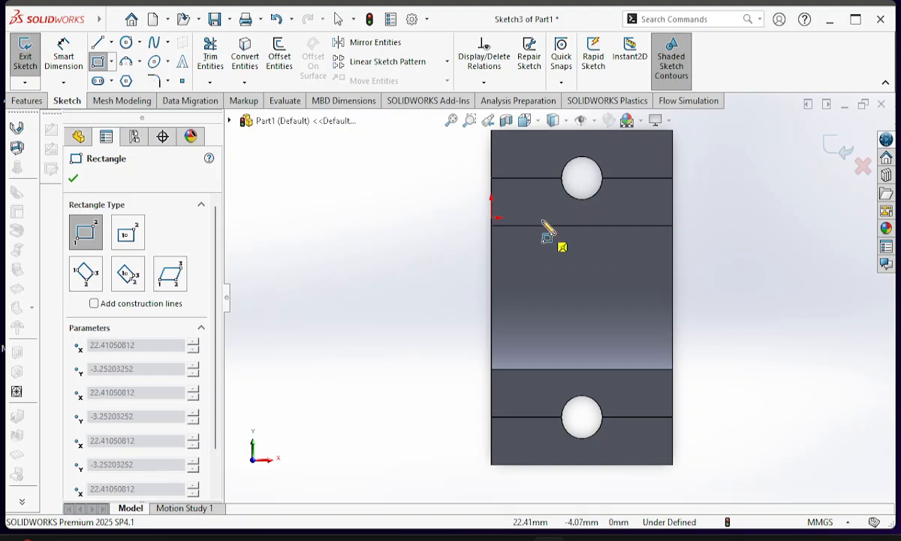
{"action": "left_click", "coordinate": [625, 212]}
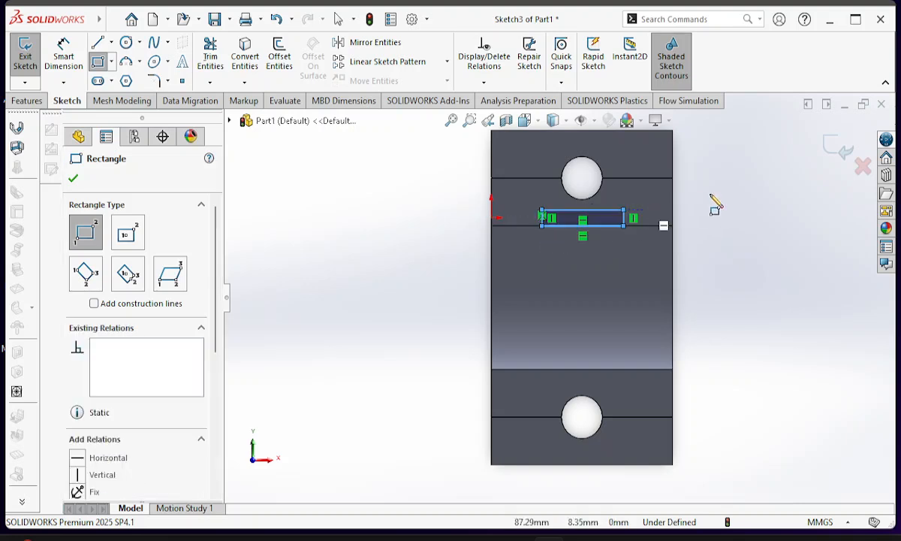
- Dimension the rectangle's long side and set its length to 40 mm
{"action": "left_click", "coordinate": [66, 46]}
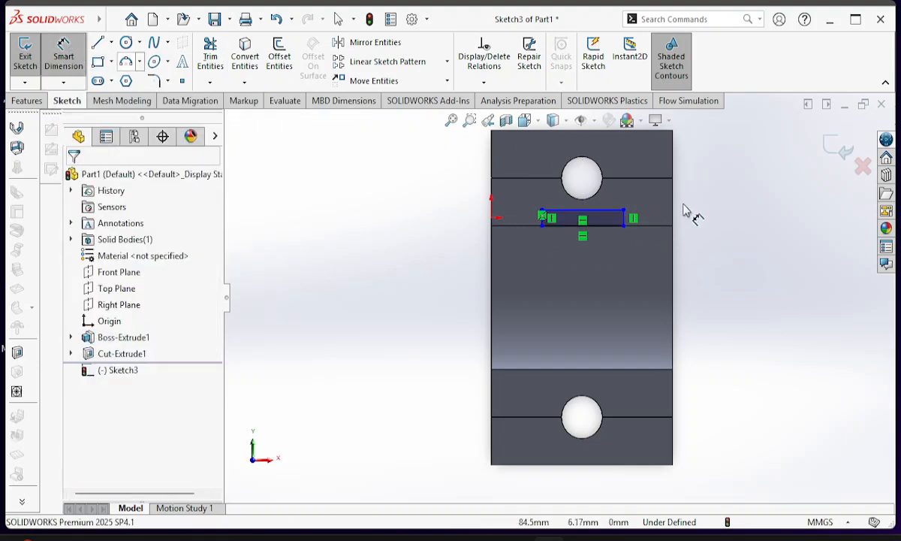
{"action": "left_click", "coordinate": [606, 212]}
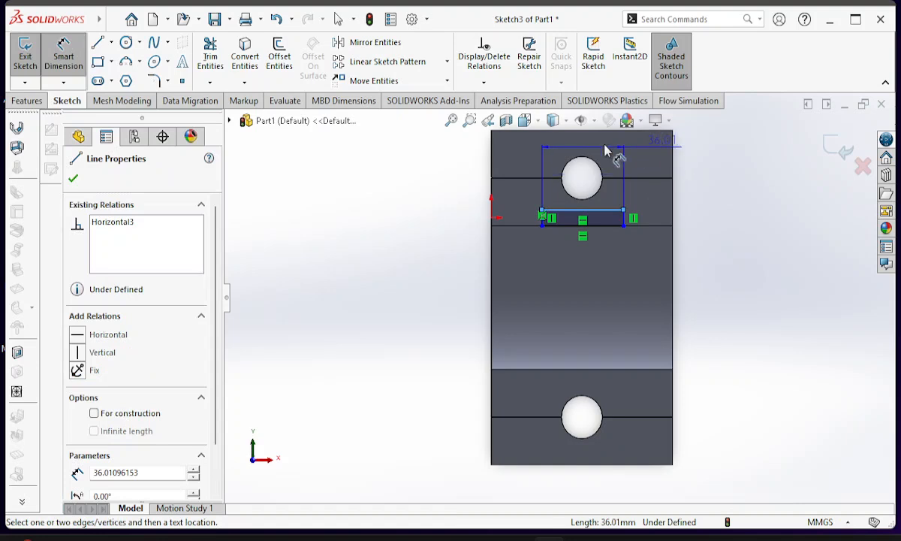
{"action": "left_click", "coordinate": [433, 215]}
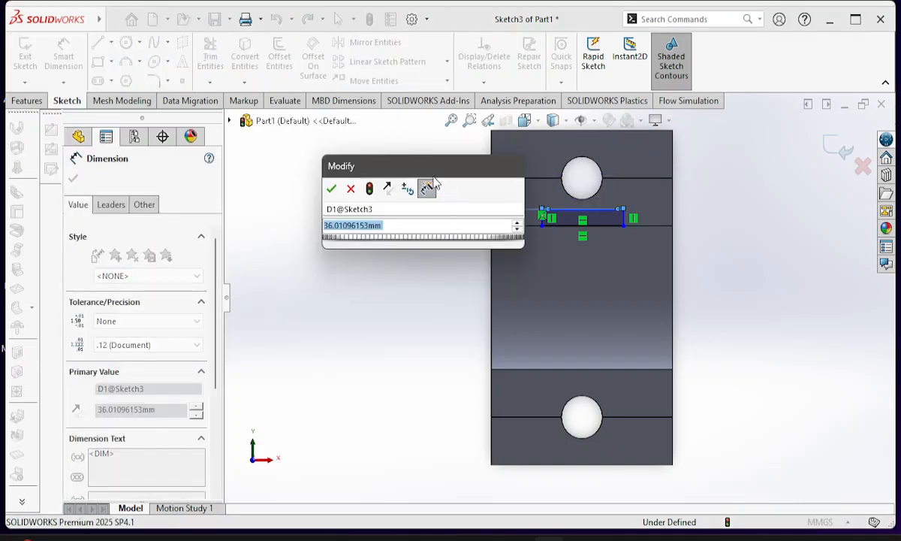
{"action": "type", "text": "4"}
{"action": "key", "text": "Return"}
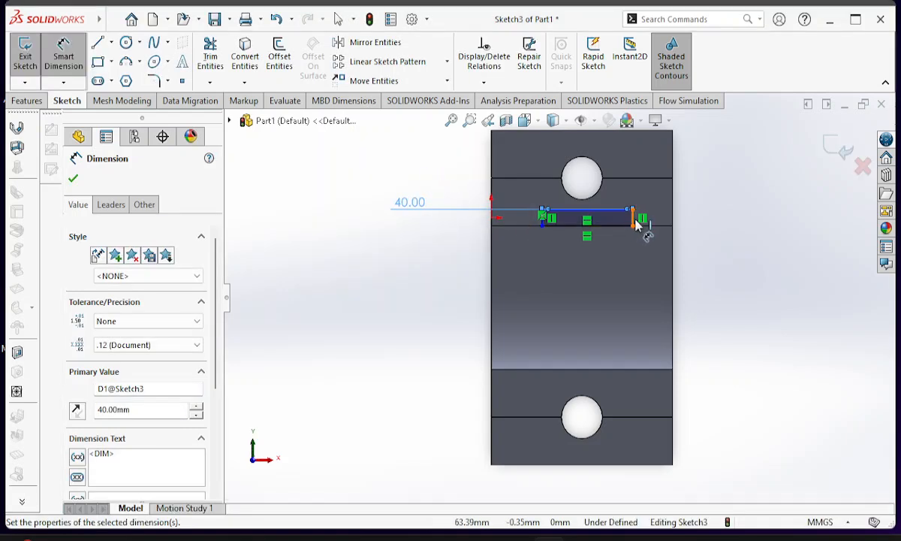
- Dimension the rectangle's short side and set it to 5 mm
{"action": "scroll", "coordinate": [637, 226], "scroll_direction": "down", "scroll_amount": 5}
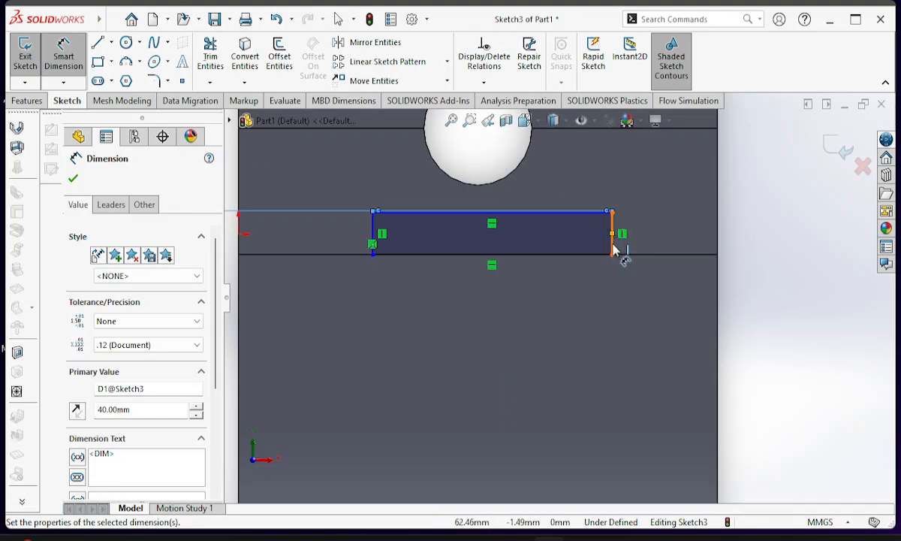
{"action": "left_click", "coordinate": [613, 249]}
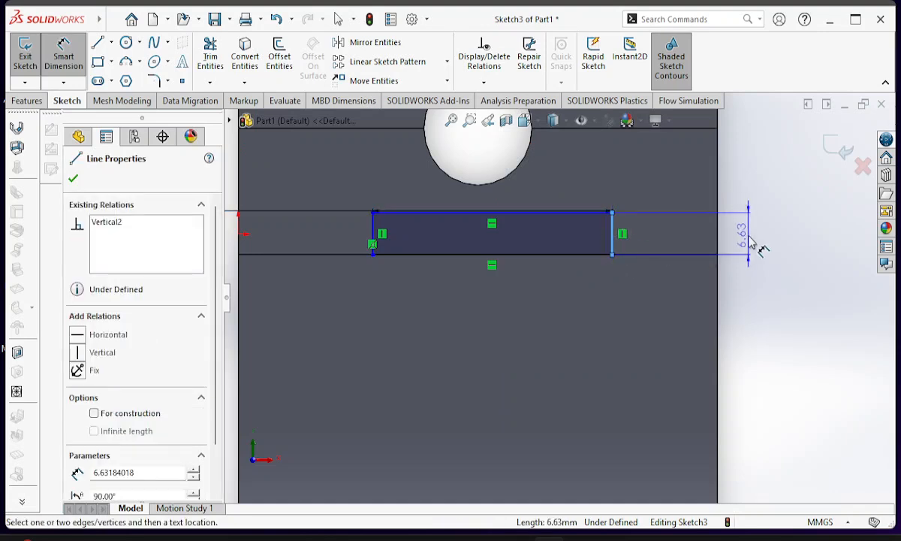
{"action": "left_click", "coordinate": [750, 239]}
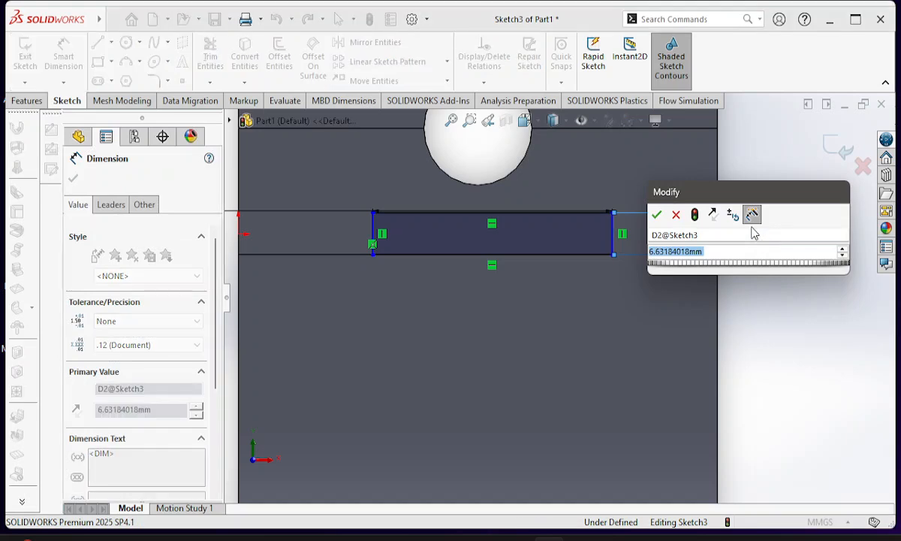
{"action": "type", "text": "5"}
{"action": "key", "text": "Return"}
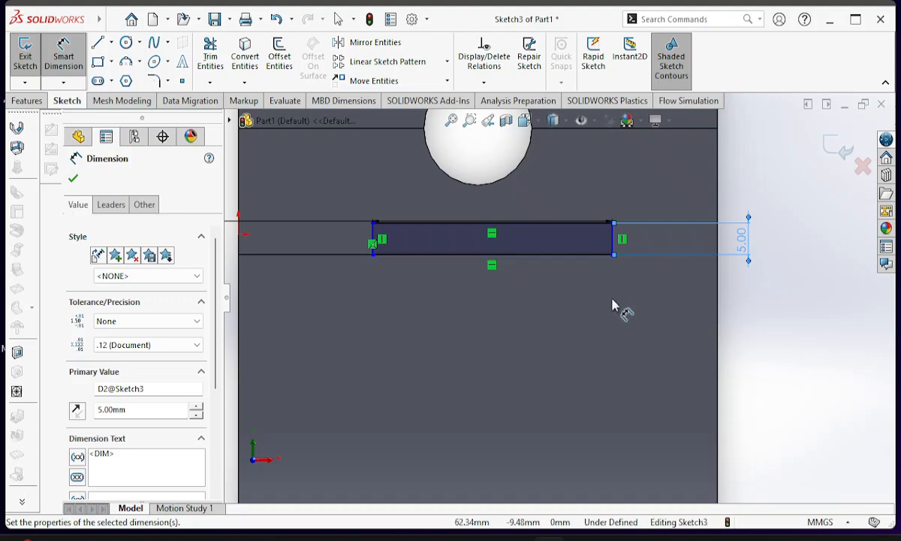
- Dimension the distance from the rectangle's right side to the block's right edge and set it to 20 mm
{"action": "scroll", "coordinate": [768, 353], "scroll_direction": "down", "scroll_amount": 1}
{"action": "scroll", "coordinate": [709, 268], "scroll_direction": "down", "scroll_amount": 1}
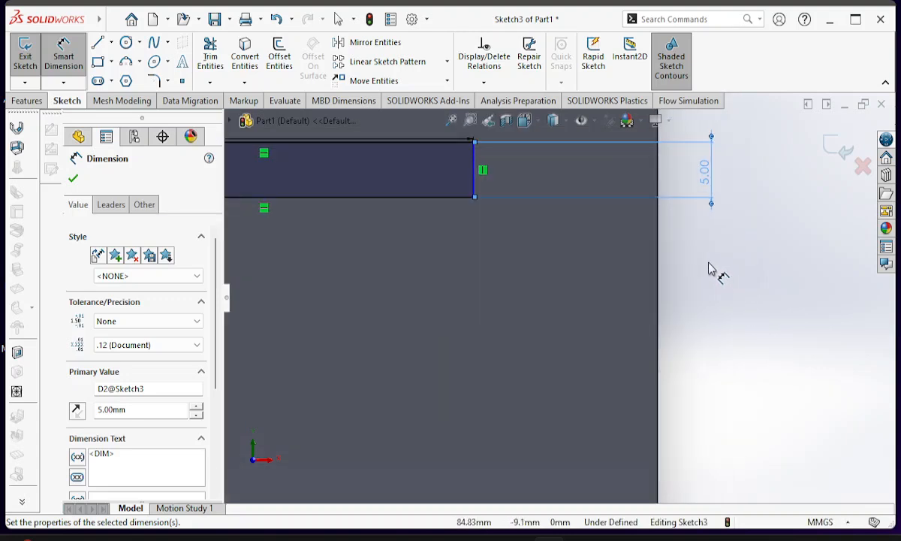
{"action": "scroll", "coordinate": [636, 302], "scroll_direction": "down", "scroll_amount": 1}
{"action": "scroll", "coordinate": [507, 137], "scroll_direction": "down", "scroll_amount": 2}
{"action": "scroll", "coordinate": [346, 185], "scroll_direction": "down", "scroll_amount": 1}
{"action": "scroll", "coordinate": [420, 218], "scroll_direction": "down", "scroll_amount": 2}
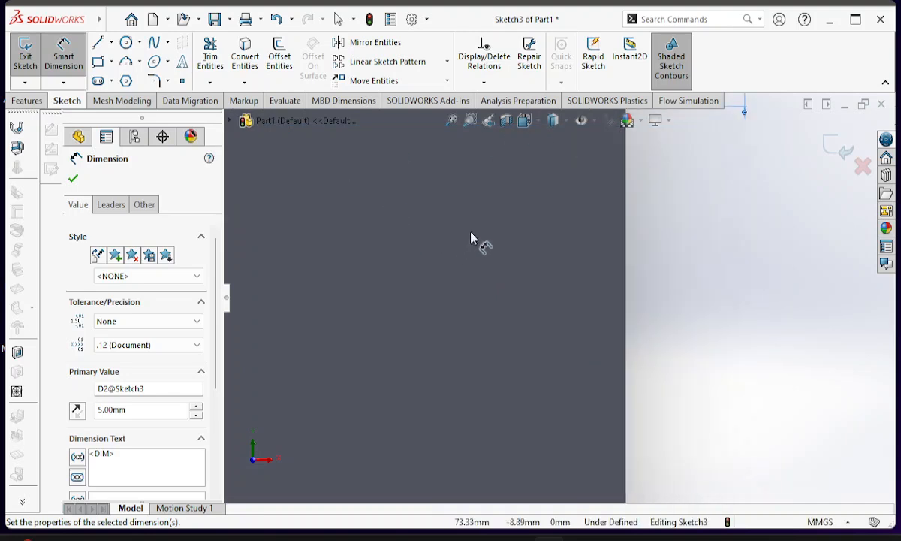
{"action": "scroll", "coordinate": [492, 242], "scroll_direction": "down", "scroll_amount": 1}
{"action": "scroll", "coordinate": [526, 233], "scroll_direction": "down", "scroll_amount": 1}
{"action": "scroll", "coordinate": [529, 196], "scroll_direction": "up", "scroll_amount": 4}
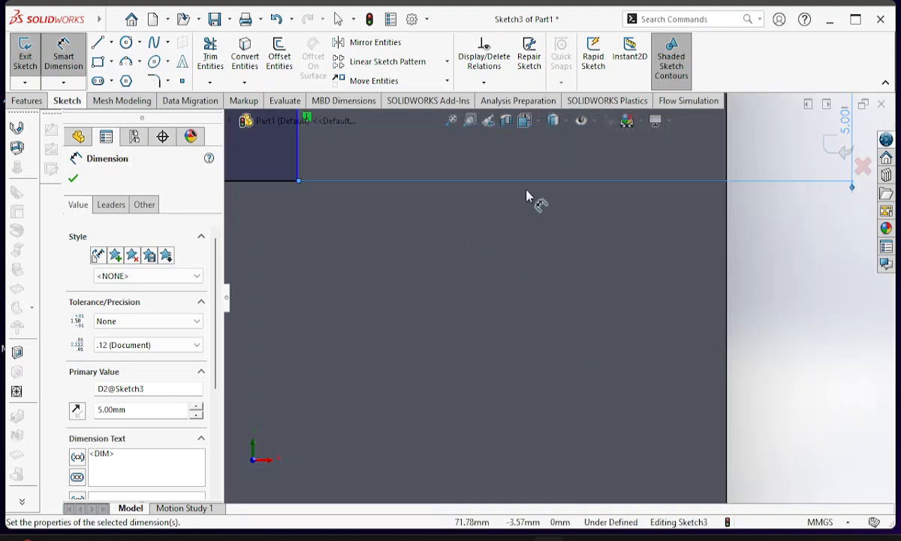
{"action": "scroll", "coordinate": [539, 274], "scroll_direction": "down", "scroll_amount": 1}
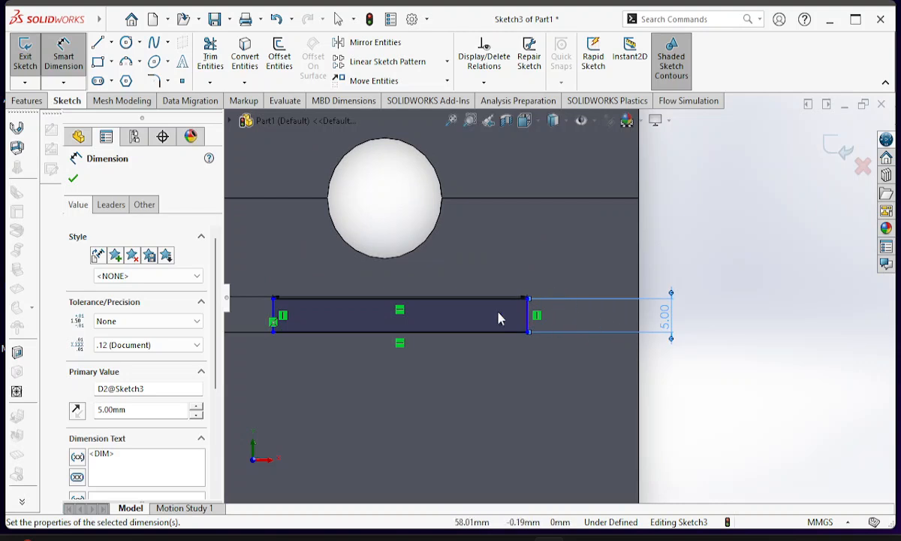
{"action": "left_click", "coordinate": [657, 323]}
{"action": "left_click", "coordinate": [66, 57]}
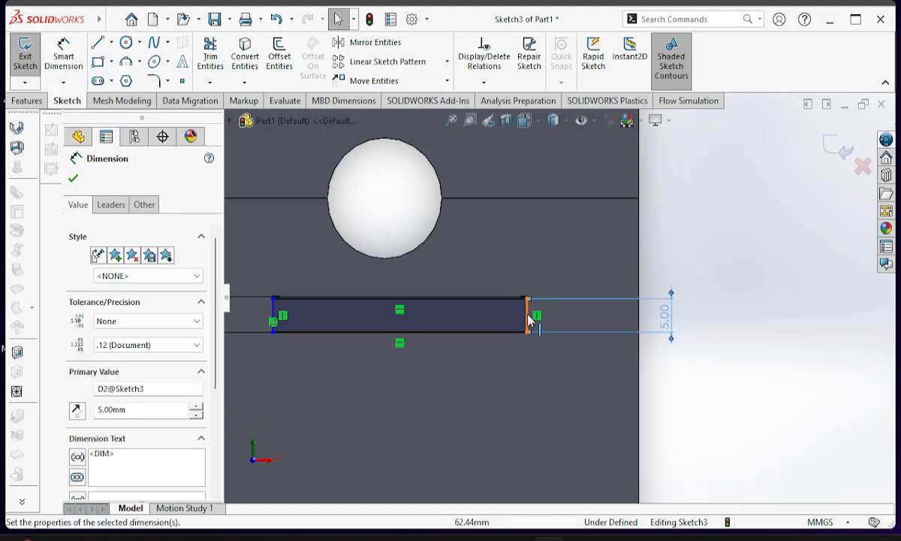
{"action": "left_click", "coordinate": [63, 59]}
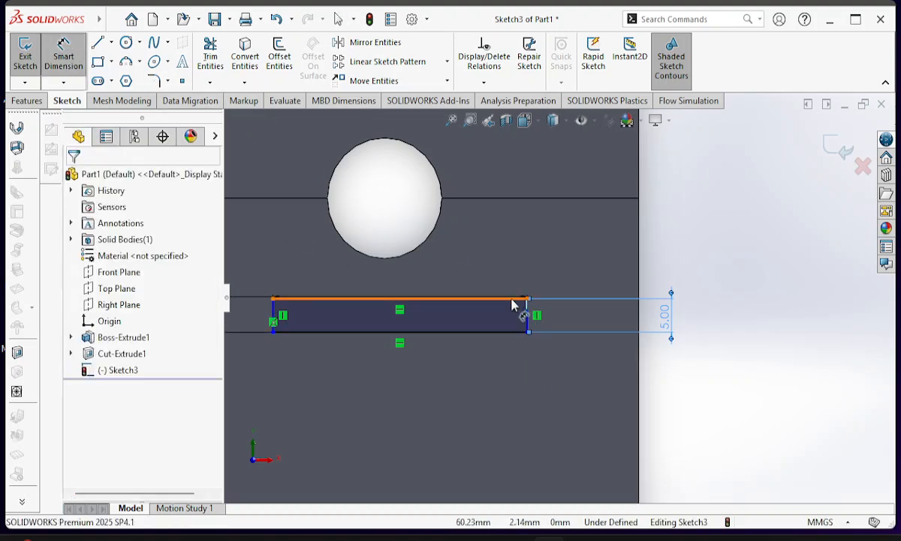
{"action": "left_click", "coordinate": [528, 325]}
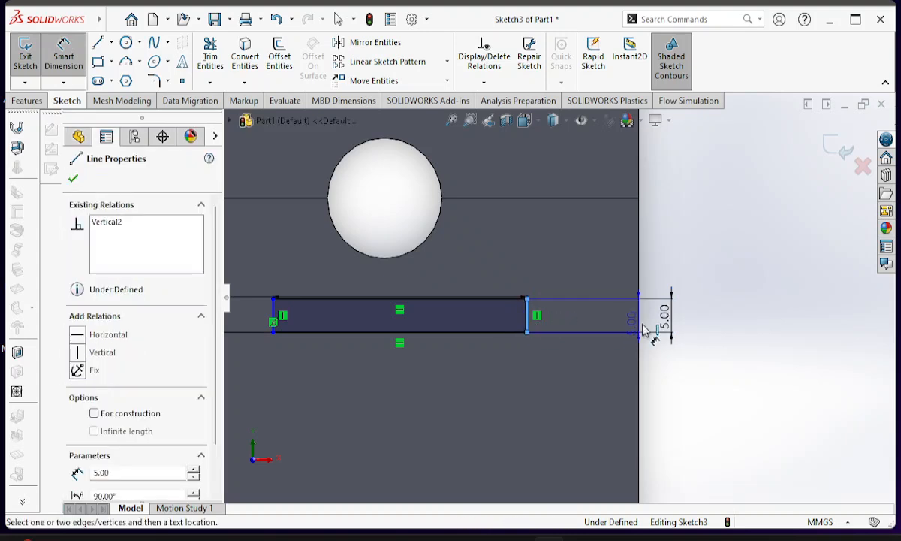
{"action": "left_click", "coordinate": [639, 323]}
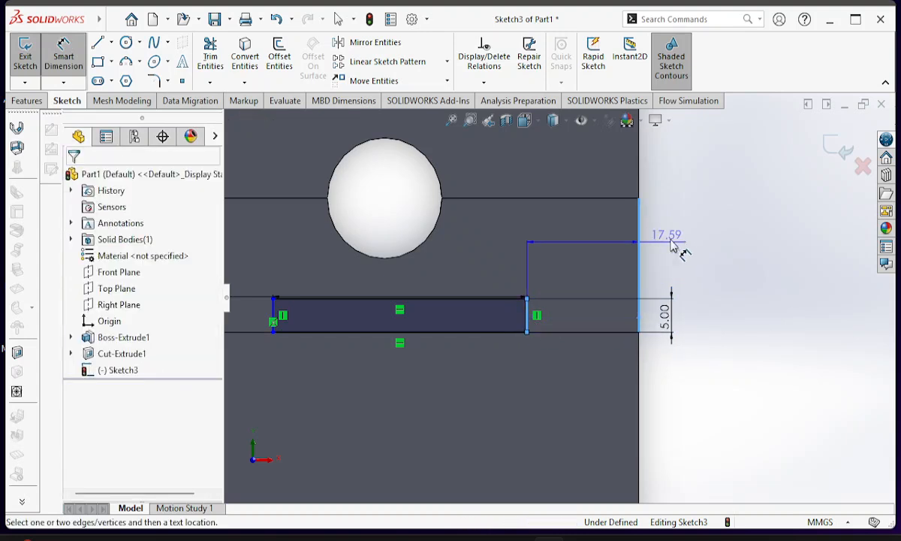
{"action": "left_click", "coordinate": [741, 206]}
{"action": "type", "text": "20"}
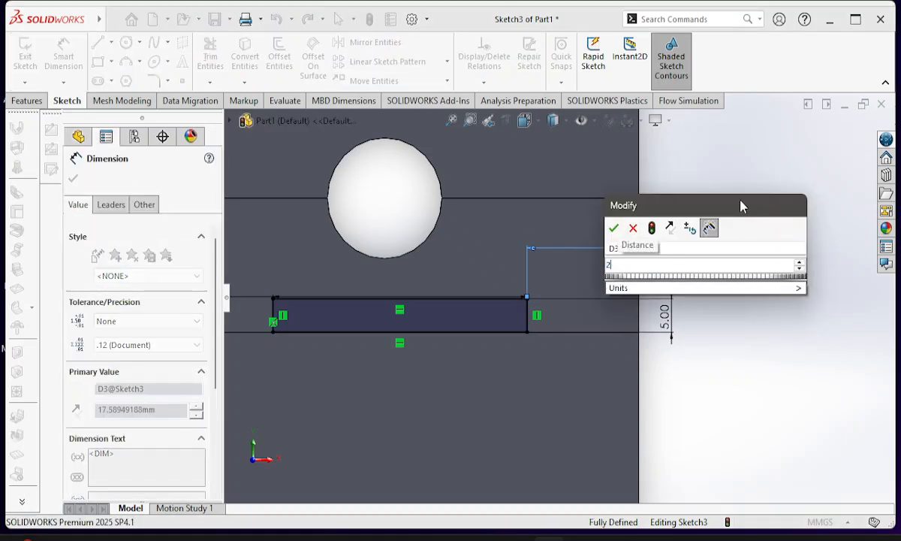
{"action": "key", "text": "Return"}
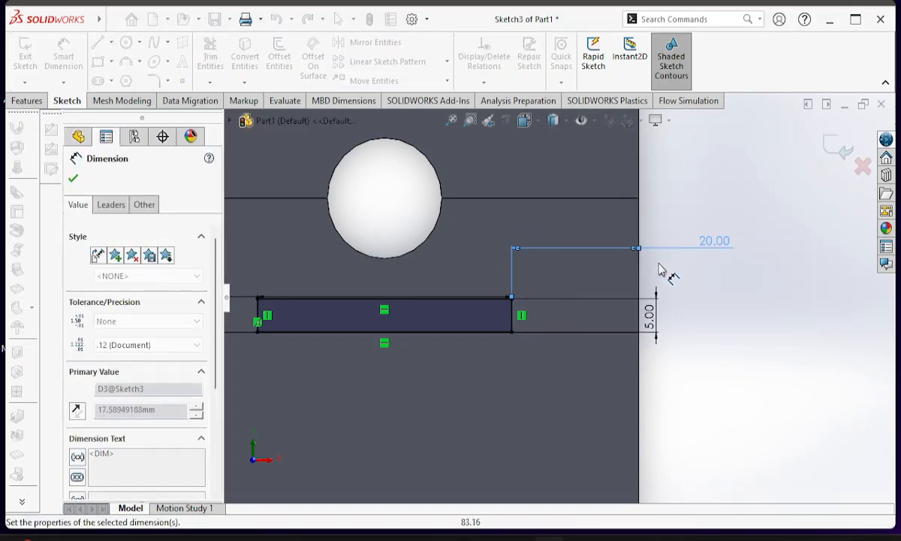
- Draw an 80 mm horizontal line across the middle of the bore, from one end edge of the block to the other
{"action": "scroll", "coordinate": [662, 320], "scroll_direction": "down", "scroll_amount": 4}
{"action": "scroll", "coordinate": [664, 315], "scroll_direction": "up", "scroll_amount": 5}
{"action": "scroll", "coordinate": [663, 315], "scroll_direction": "up", "scroll_amount": 3}
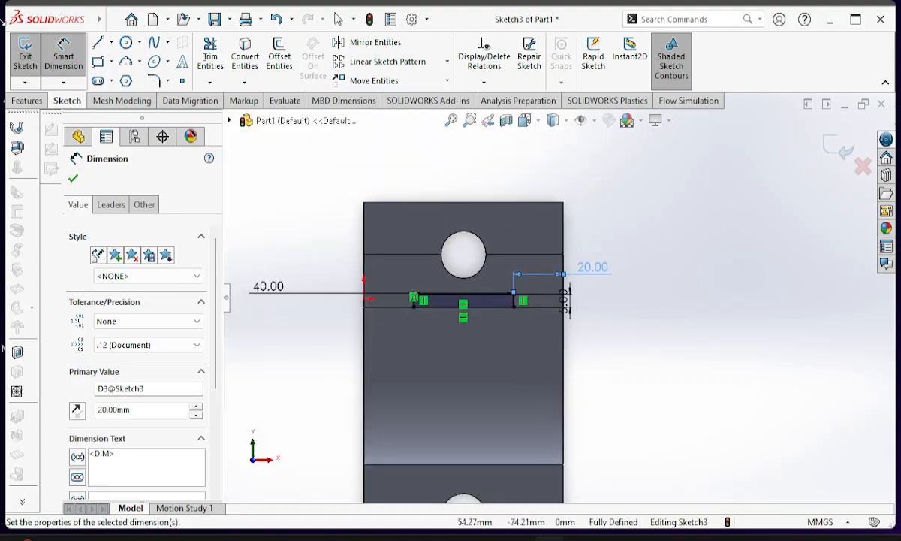
{"action": "left_click", "coordinate": [100, 45]}
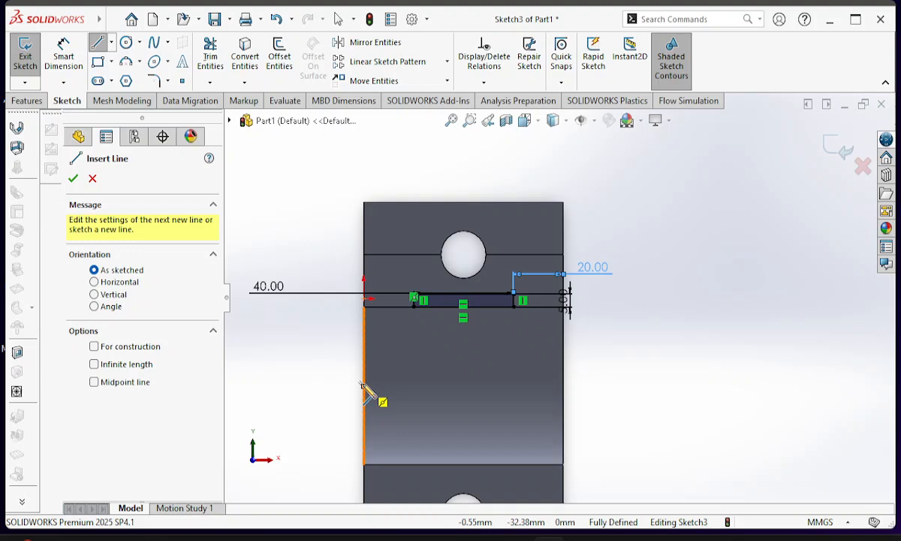
{"action": "left_click", "coordinate": [364, 386]}
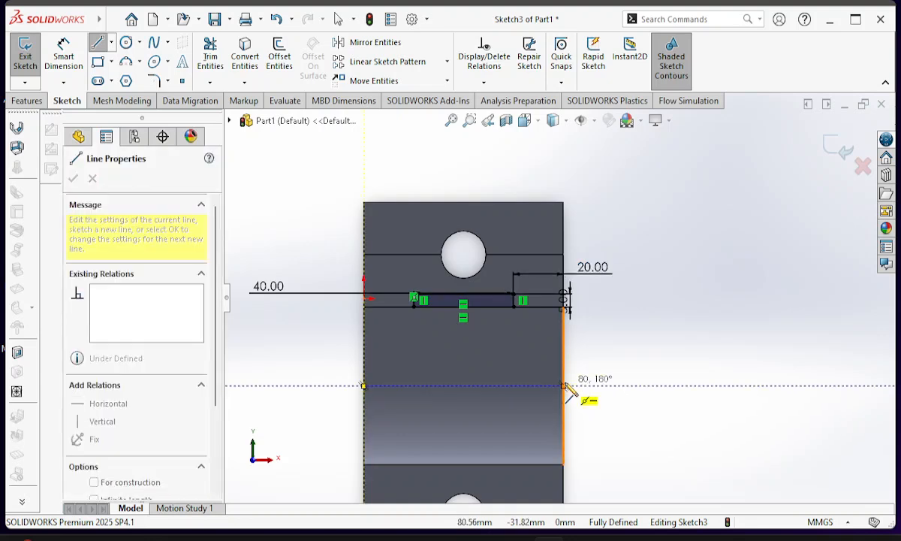
{"action": "left_click", "coordinate": [563, 386]}
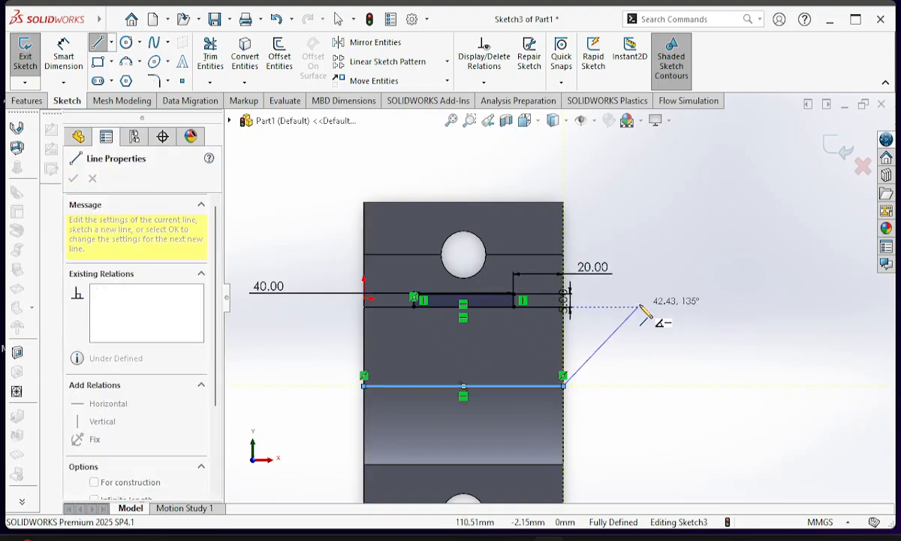
{"action": "key", "text": "Escape"}
{"action": "key", "text": "Escape"}
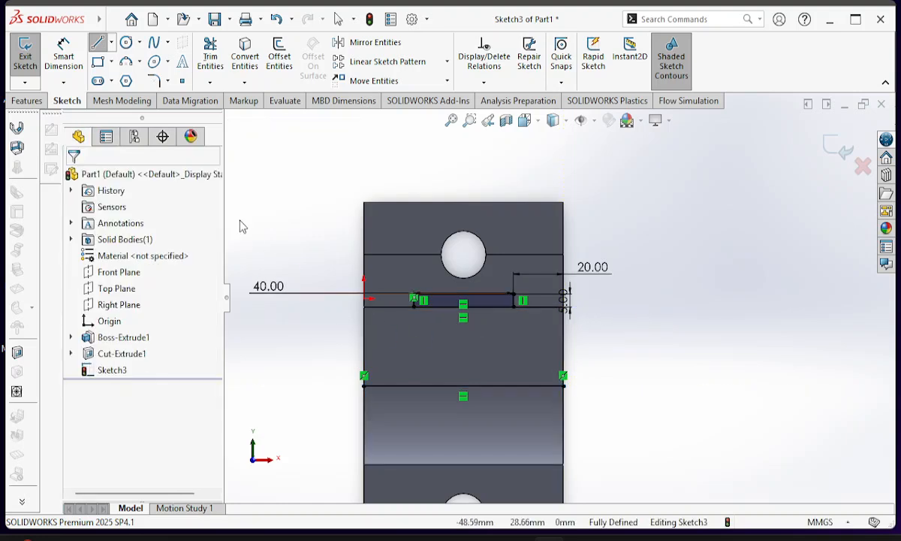
- Finish the recess sketch and start a Revolved Cut from it with the 80 mm line as the axis of revolution
{"action": "left_click", "coordinate": [25, 50]}
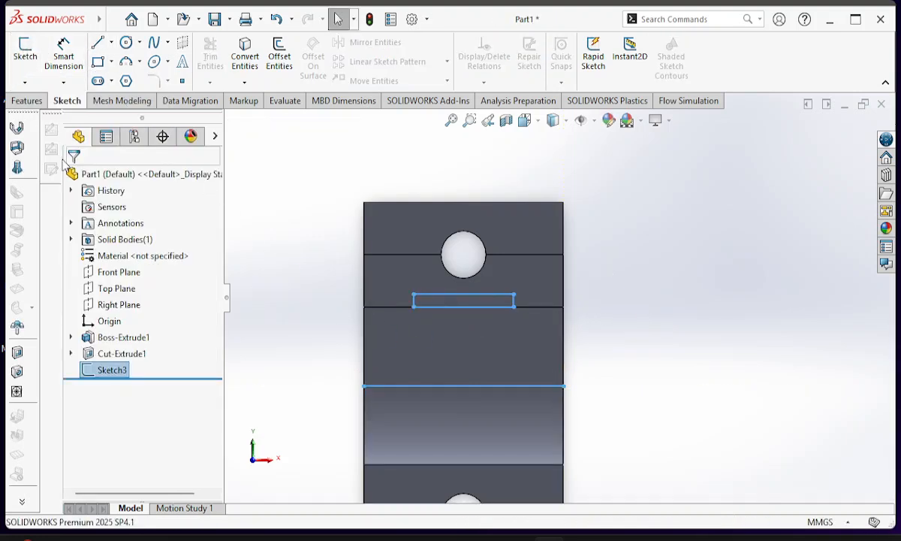
{"action": "mouse_move", "coordinate": [617, 430]}
{"action": "middle_mouse_down"}
{"action": "mouse_move", "coordinate": [655, 329]}
{"action": "mouse_move", "coordinate": [622, 284]}
{"action": "mouse_move", "coordinate": [658, 291]}
{"action": "mouse_move", "coordinate": [610, 329]}
{"action": "middle_mouse_up"}
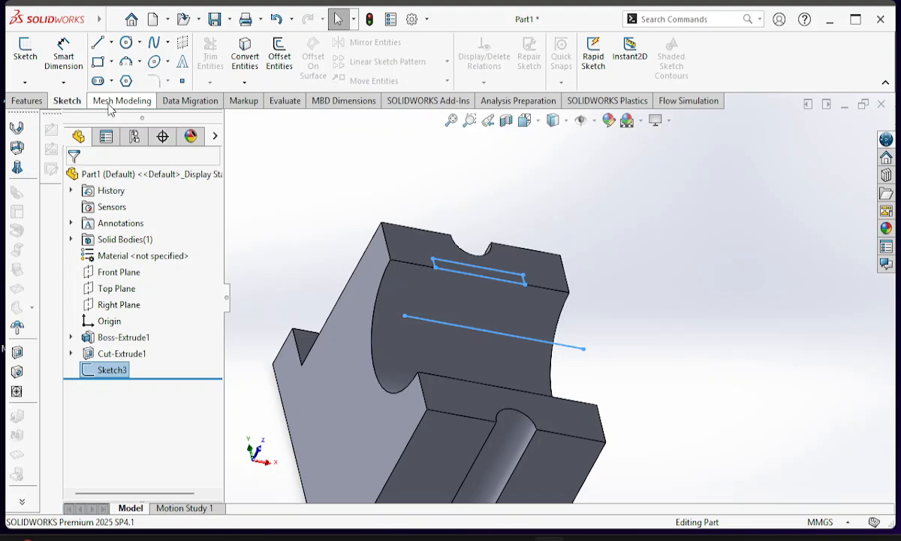
{"action": "left_click", "coordinate": [31, 101]}
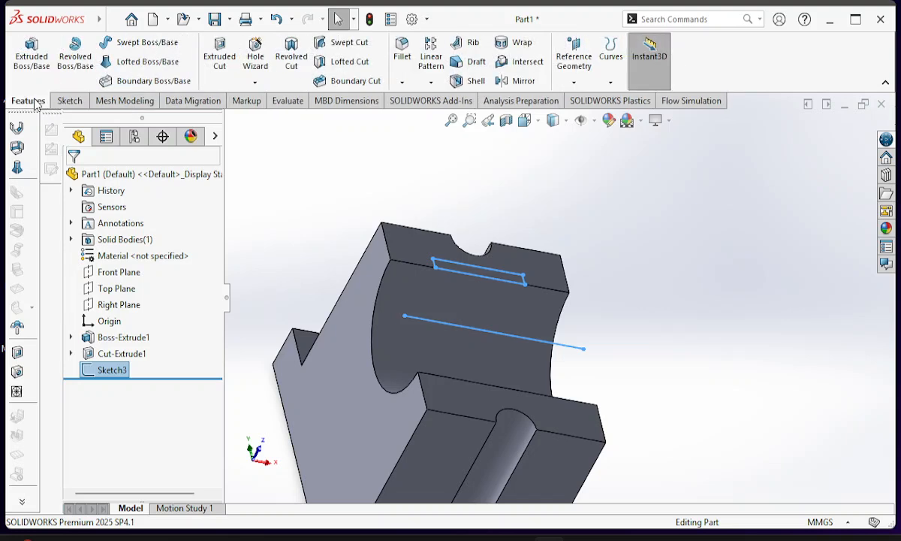
{"action": "left_click", "coordinate": [300, 63]}
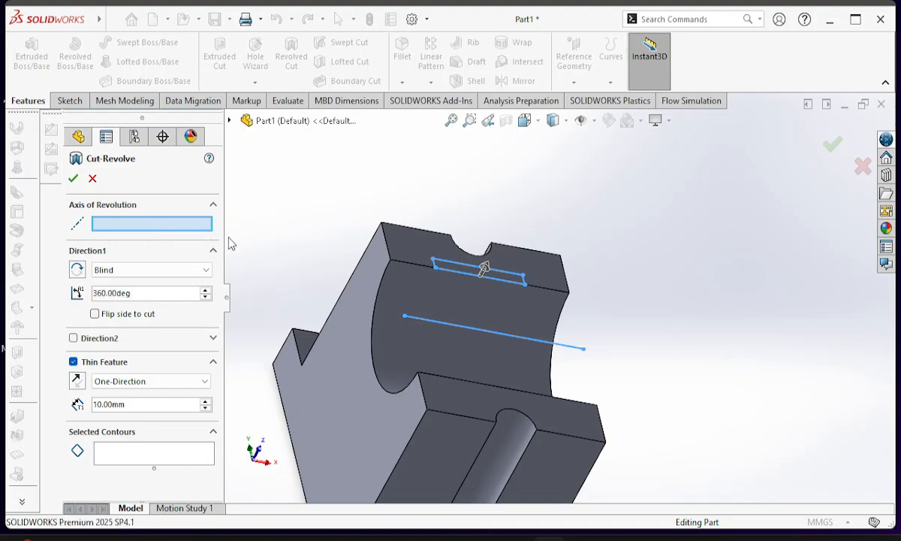
{"action": "left_click", "coordinate": [443, 331]}
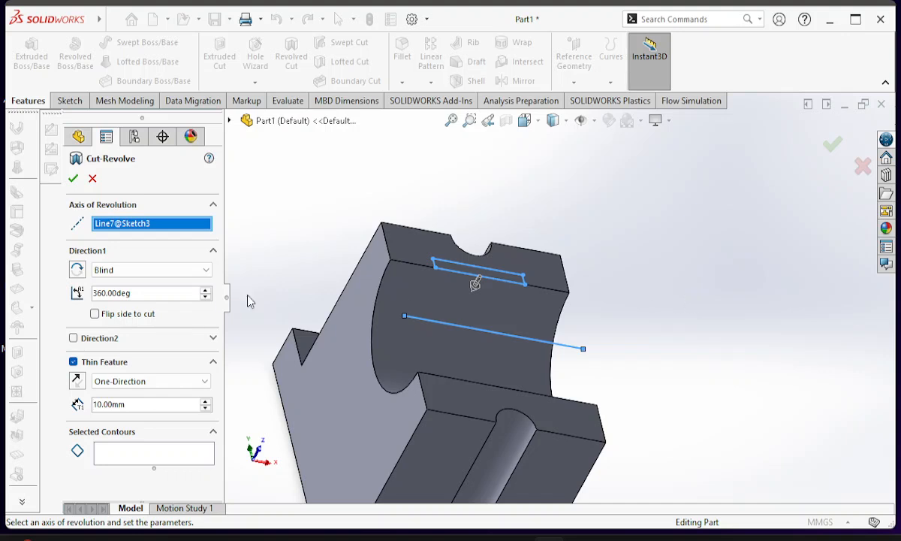
- Turn off the thin feature for the revolved cut and select the 40 by 5 mm rectangle as its contour
{"action": "left_click", "coordinate": [73, 362]}
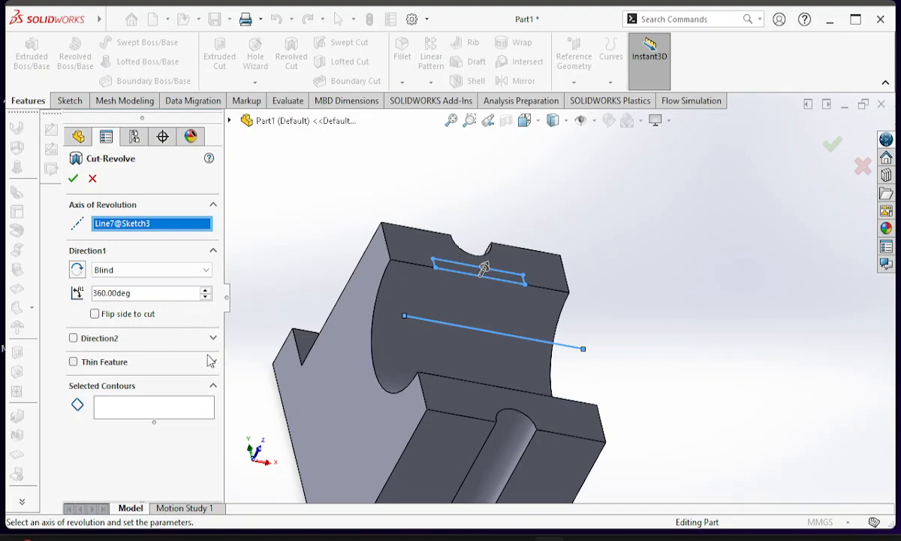
{"action": "left_click", "coordinate": [167, 413]}
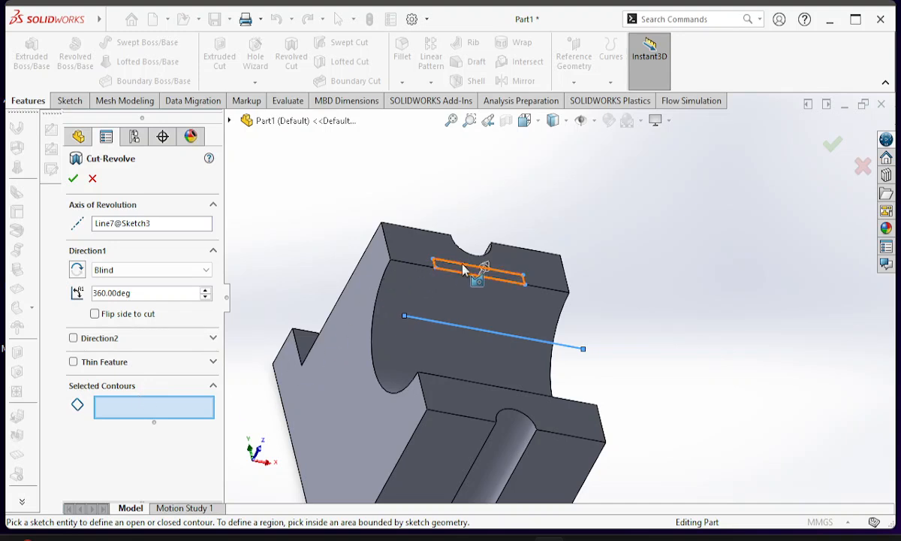
{"action": "left_click", "coordinate": [465, 274]}
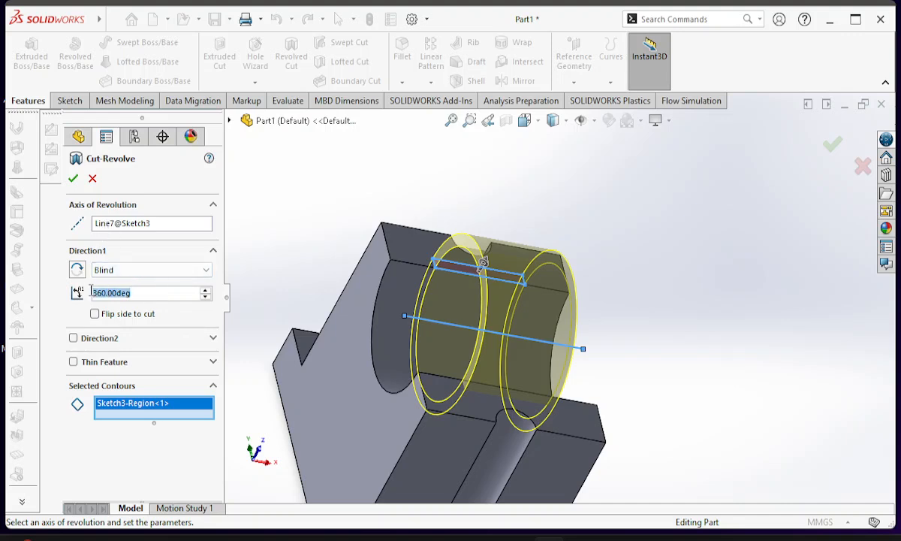
- Set the revolved cut's angle to 180 degrees, reverse its direction into the block's bore, and create the cut
{"action": "middle_click_drag", "start_coordinate": [398, 428], "coordinate": [426, 438]}
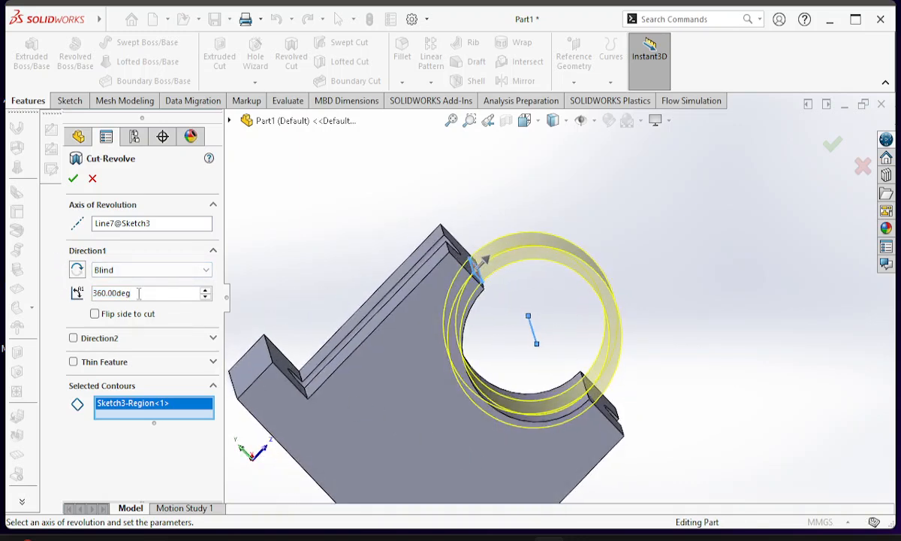
{"action": "type", "text": "1"}
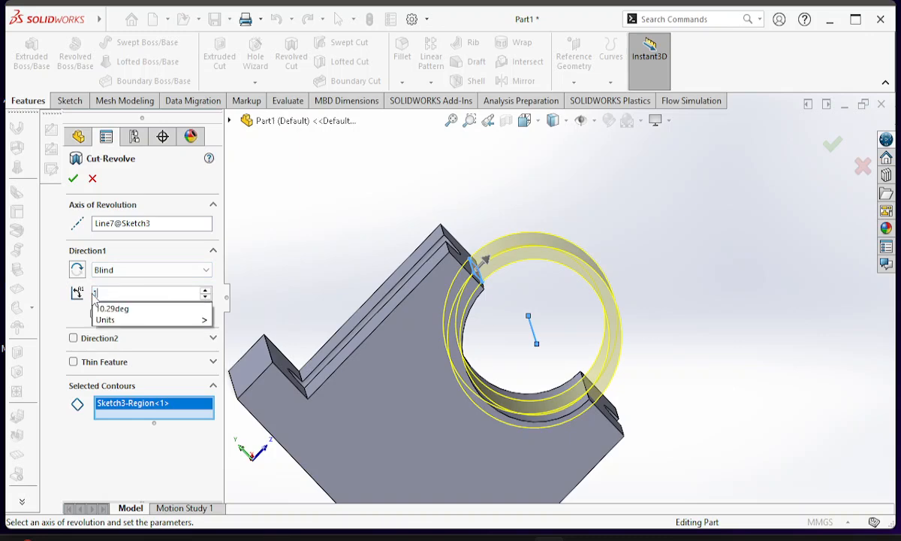
{"action": "type", "text": "80"}
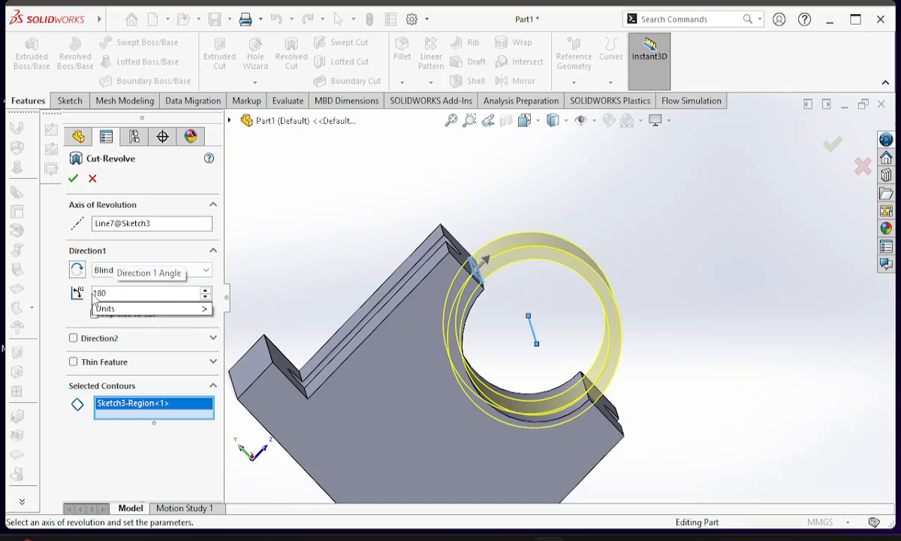
{"action": "key", "text": "Return"}
{"action": "middle_click_drag", "start_coordinate": [445, 380], "coordinate": [451, 323]}
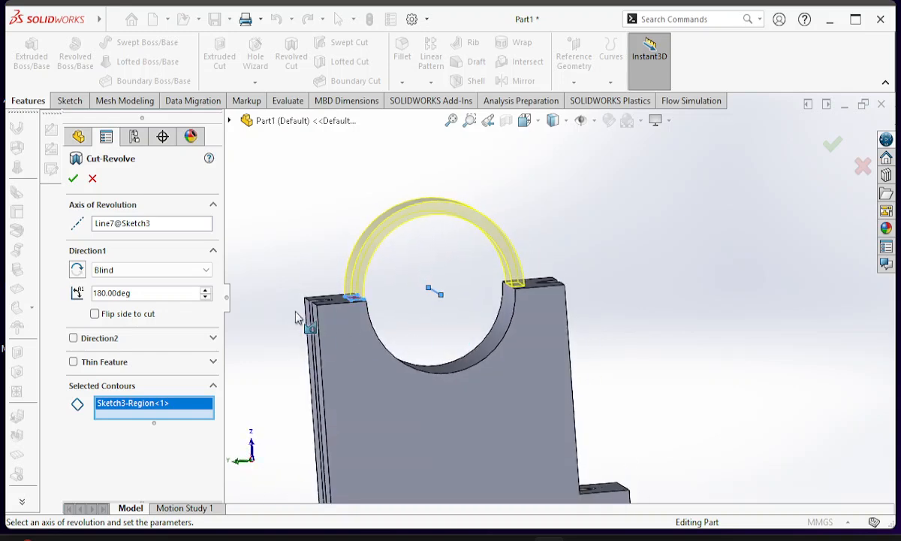
{"action": "left_click", "coordinate": [77, 270]}
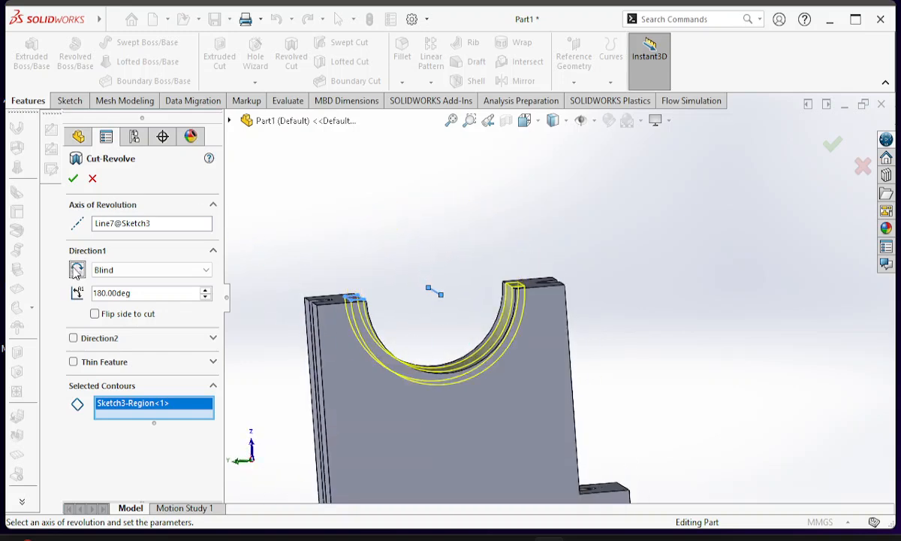
{"action": "middle_click_drag", "start_coordinate": [554, 429], "coordinate": [549, 475]}
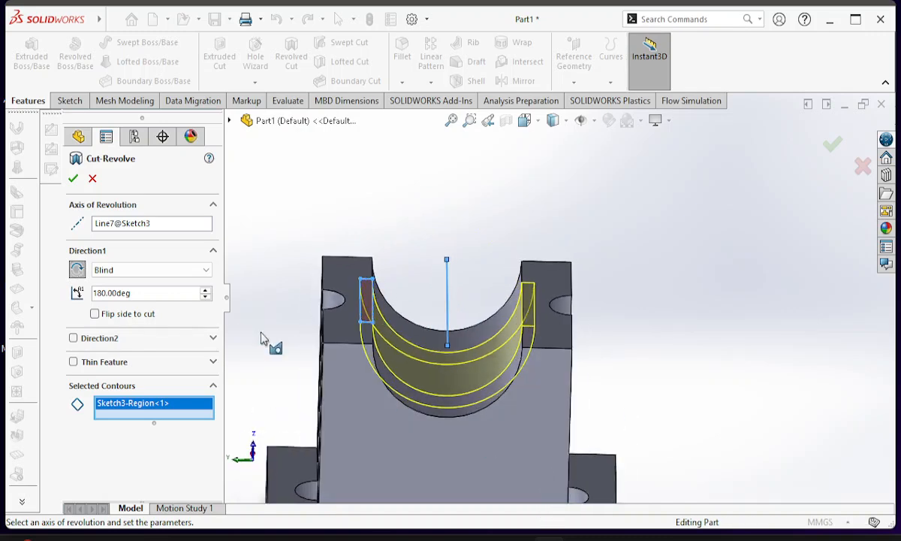
{"action": "left_click", "coordinate": [73, 179]}
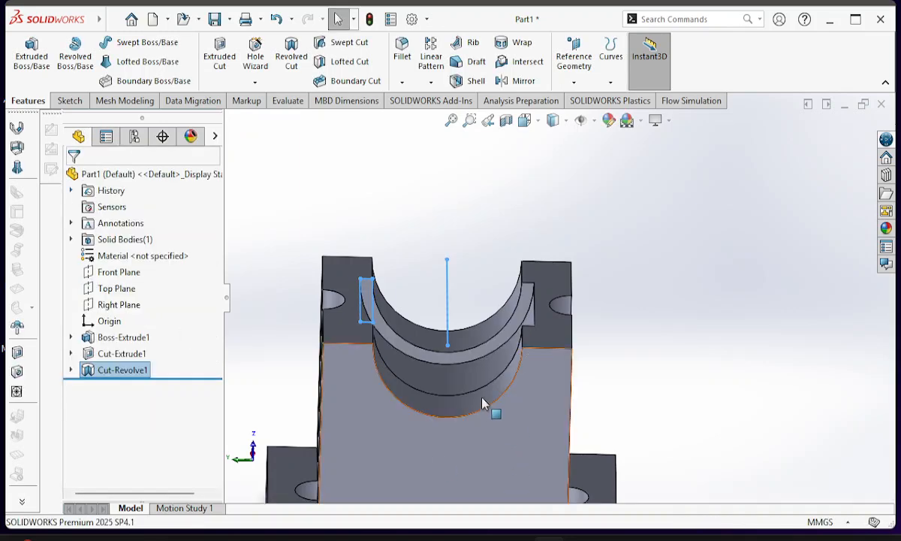
{"action": "left_click", "coordinate": [601, 263]}
- Examine the recessed bore, the side grooves and the base of the block from several angles
{"action": "mouse_move", "coordinate": [554, 253]}
{"action": "middle_mouse_down"}
{"action": "mouse_move", "coordinate": [516, 418]}
{"action": "mouse_move", "coordinate": [558, 347]}
{"action": "mouse_move", "coordinate": [553, 308]}
{"action": "mouse_move", "coordinate": [544, 302]}
{"action": "middle_mouse_up"}
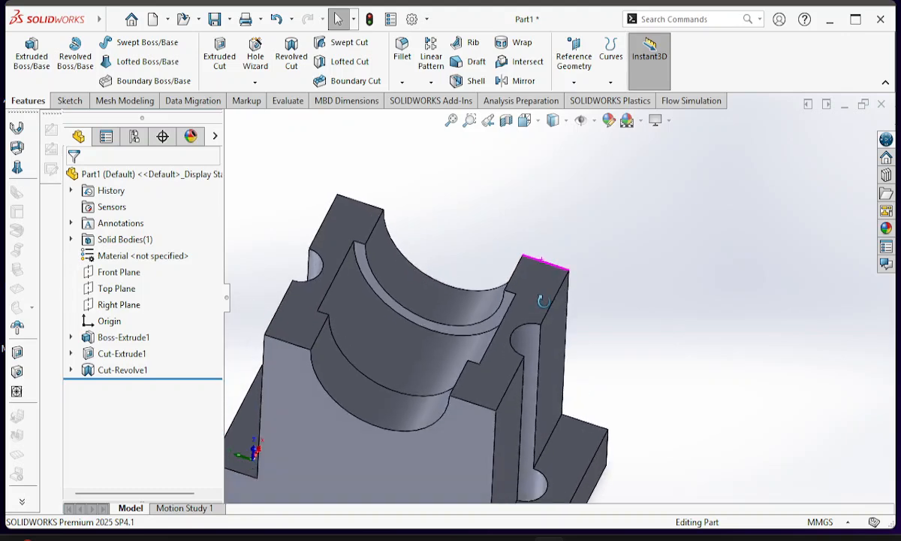
{"action": "scroll", "coordinate": [466, 372], "scroll_direction": "down", "scroll_amount": 3}
{"action": "scroll", "coordinate": [453, 398], "scroll_direction": "up", "scroll_amount": 3}
{"action": "scroll", "coordinate": [453, 431], "scroll_direction": "down", "scroll_amount": 5}
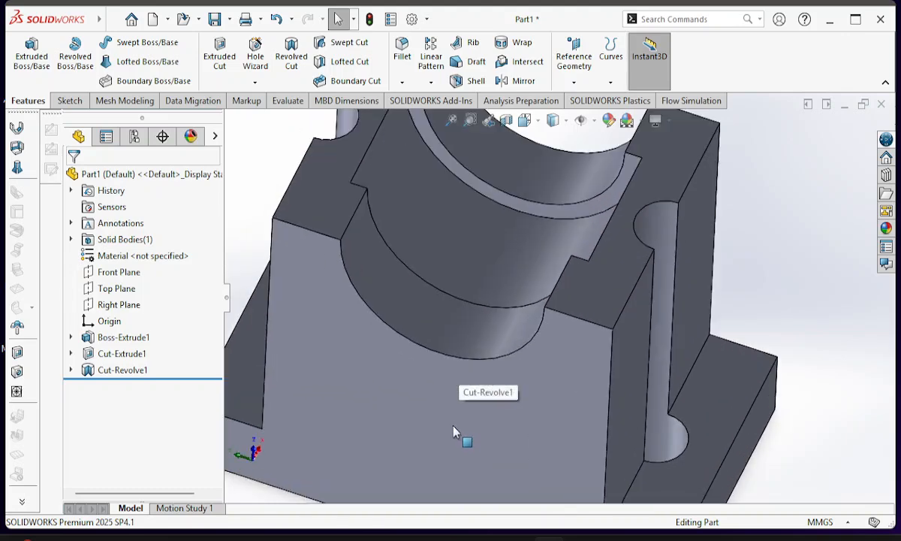
{"action": "scroll", "coordinate": [454, 431], "scroll_direction": "up", "scroll_amount": 3}
{"action": "scroll", "coordinate": [462, 383], "scroll_direction": "down", "scroll_amount": 6}
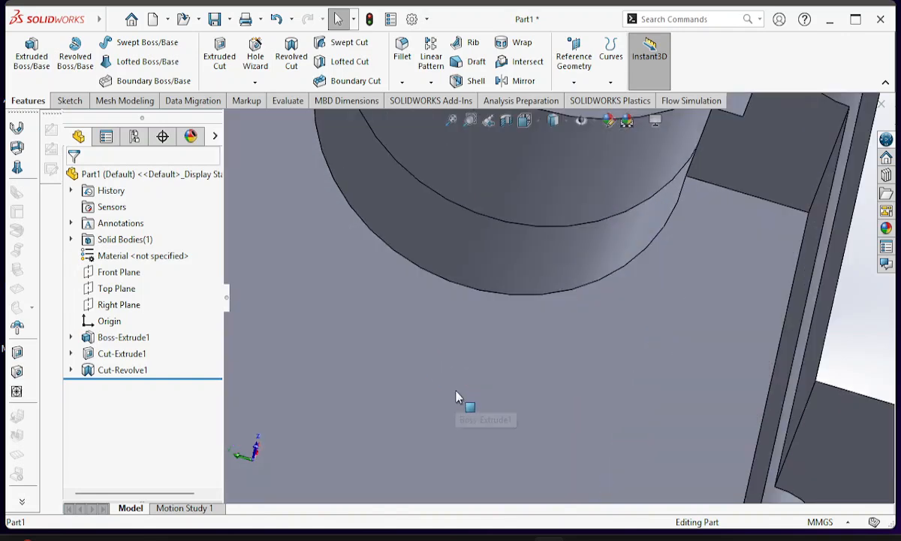
{"action": "scroll", "coordinate": [457, 397], "scroll_direction": "up", "scroll_amount": 5}
{"action": "middle_click_drag", "start_coordinate": [581, 378], "coordinate": [578, 374]}
{"action": "scroll", "coordinate": [575, 376], "scroll_direction": "up", "scroll_amount": 3}
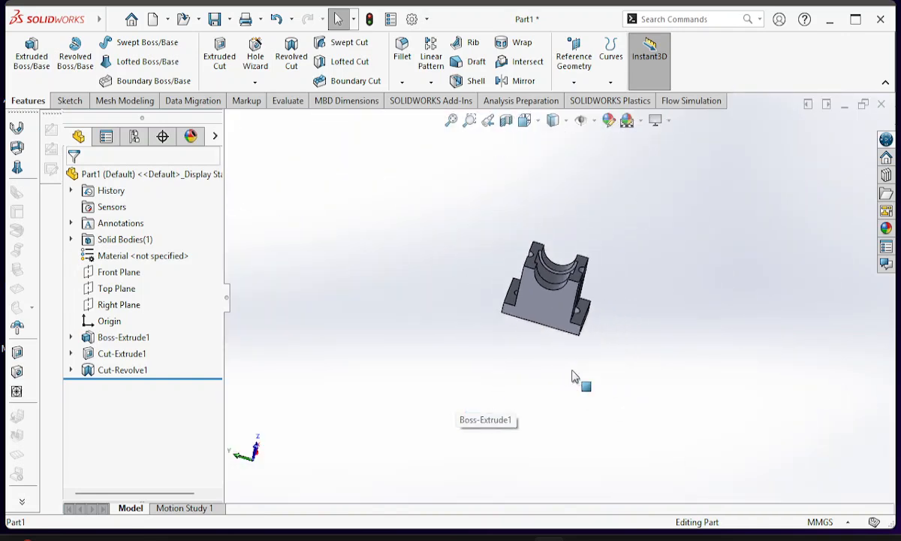
{"action": "scroll", "coordinate": [573, 371], "scroll_direction": "down", "scroll_amount": 2}
{"action": "scroll", "coordinate": [564, 269], "scroll_direction": "down", "scroll_amount": 6}
{"action": "middle_click_drag", "start_coordinate": [564, 263], "coordinate": [539, 252]}
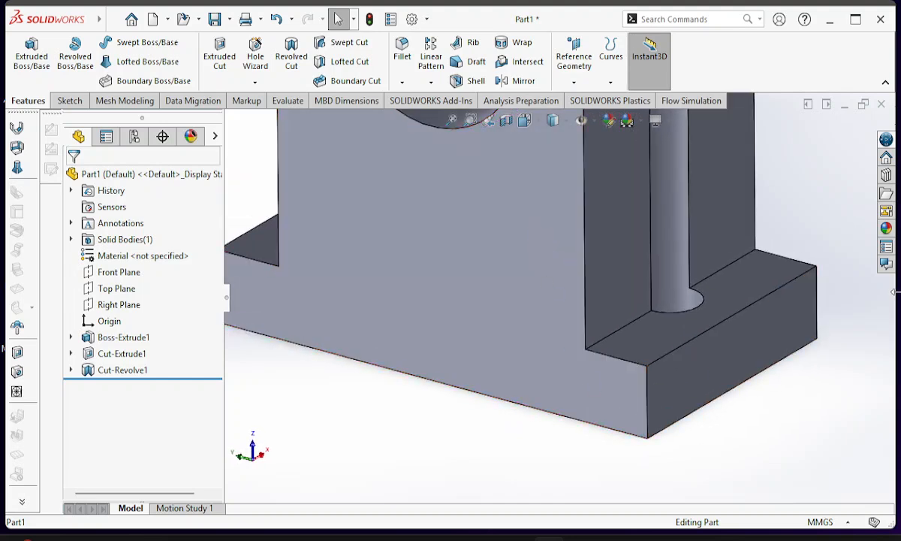
{"action": "scroll", "coordinate": [633, 315], "scroll_direction": "up", "scroll_amount": 6}
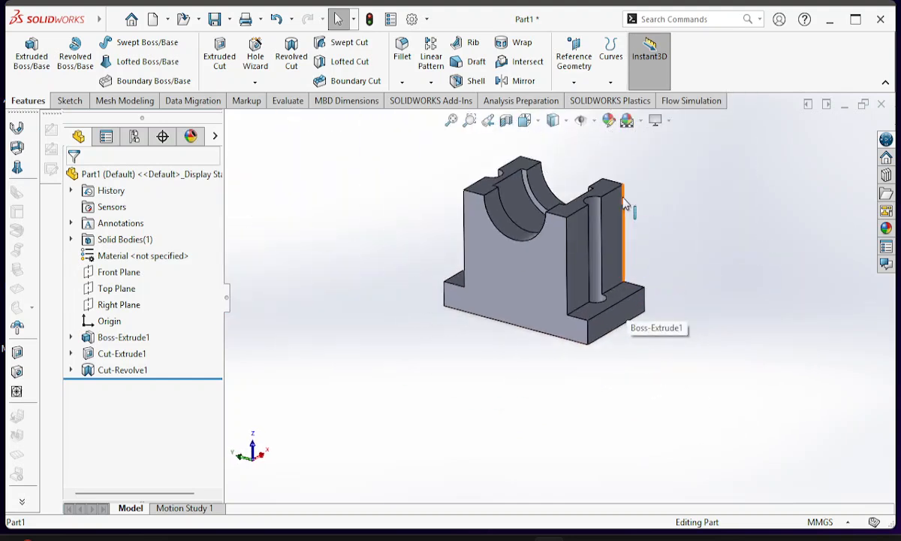
{"action": "scroll", "coordinate": [599, 221], "scroll_direction": "down", "scroll_amount": 5}
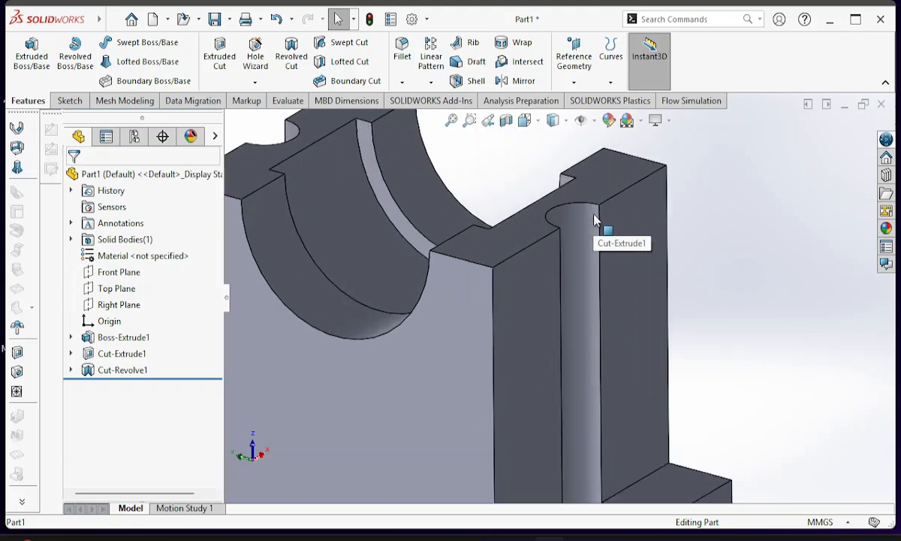
{"action": "scroll", "coordinate": [505, 254], "scroll_direction": "up", "scroll_amount": 2}
{"action": "middle_click_drag", "start_coordinate": [477, 344], "coordinate": [473, 406]}
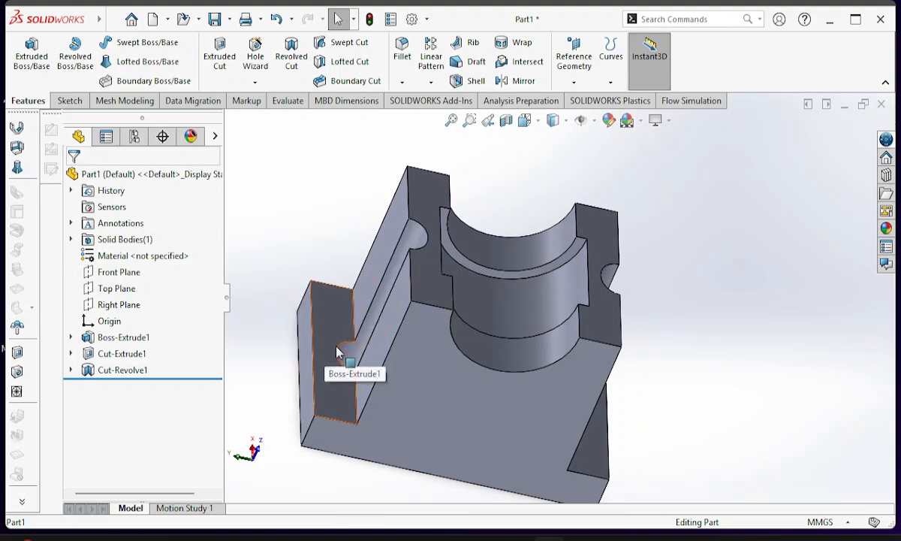
{"action": "middle_click_drag", "start_coordinate": [533, 372], "coordinate": [594, 338]}
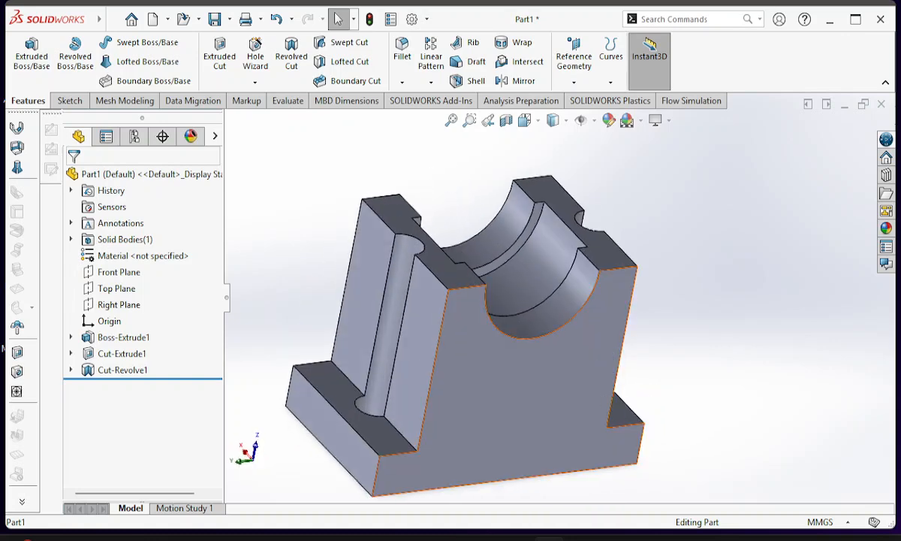
- Compare the block with the Design Part 2.jpg drawing, viewing the model from an angle similar to its pictorial view
{"action": "mouse_move", "coordinate": [643, 538]}
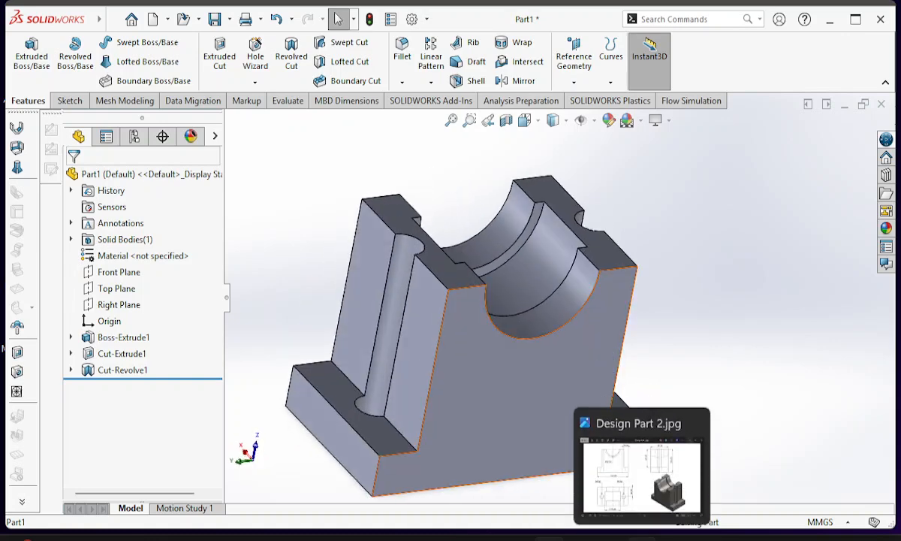
{"action": "left_click", "coordinate": [642, 538]}
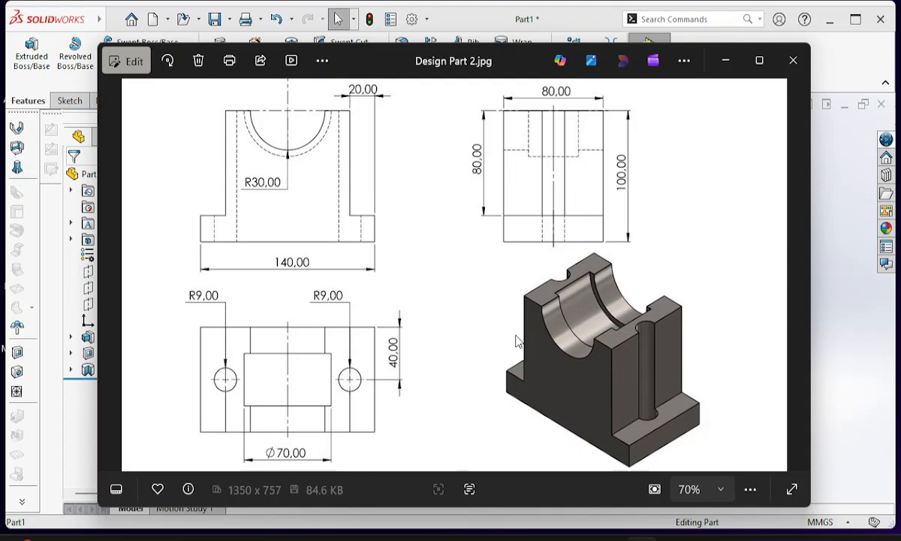
{"action": "left_click", "coordinate": [725, 60]}
{"action": "middle_click_drag", "start_coordinate": [594, 296], "coordinate": [576, 362]}
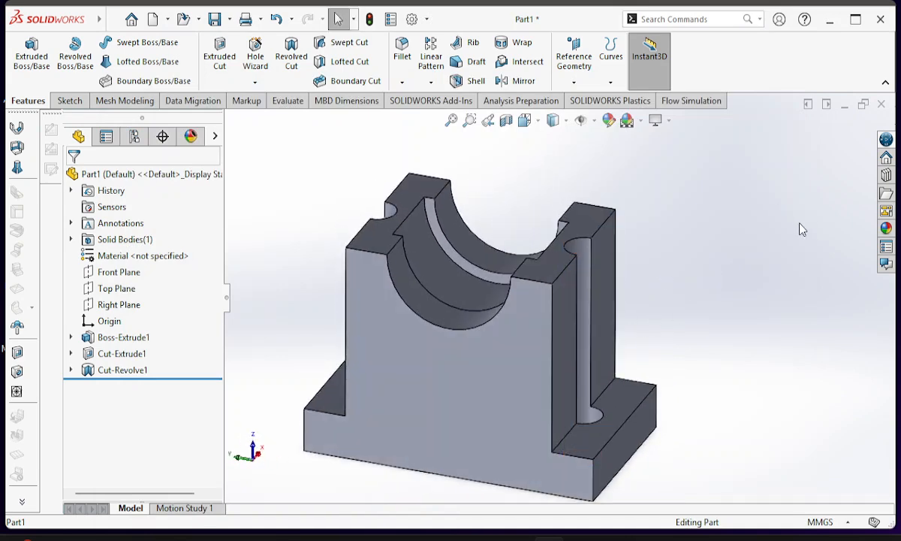